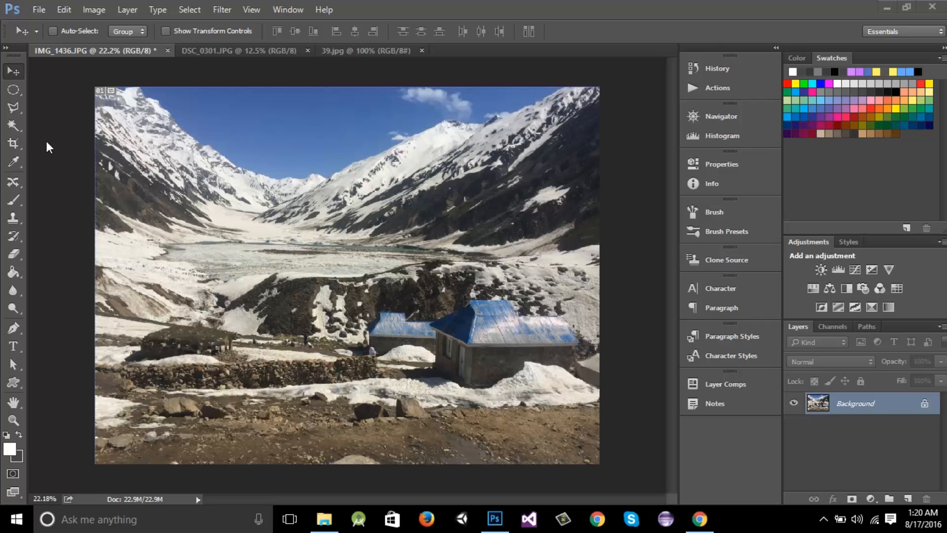
# Crop the mountain photo by pulling in its upper-right corner, then undo the crop
pyautogui.click(14, 144)
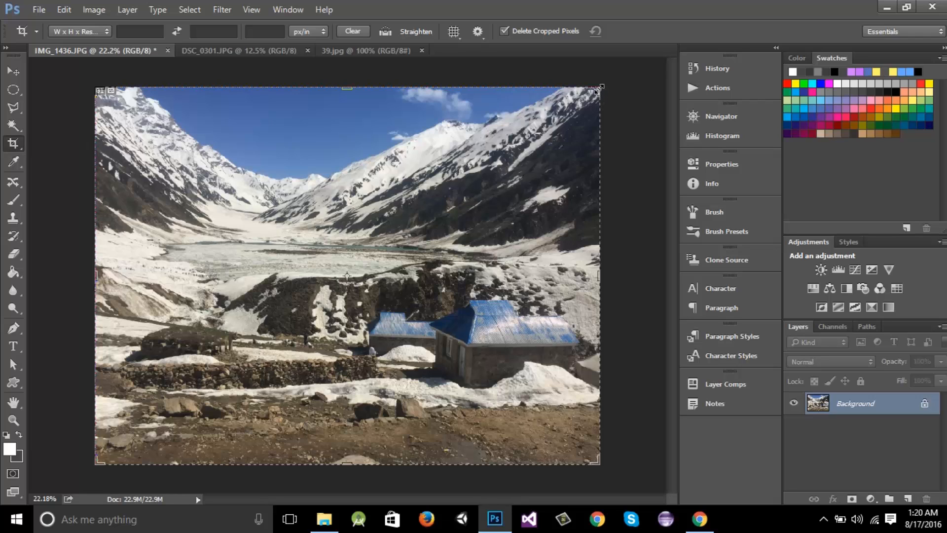
pyautogui.moveTo(598, 90); pyautogui.dragTo(543, 126)
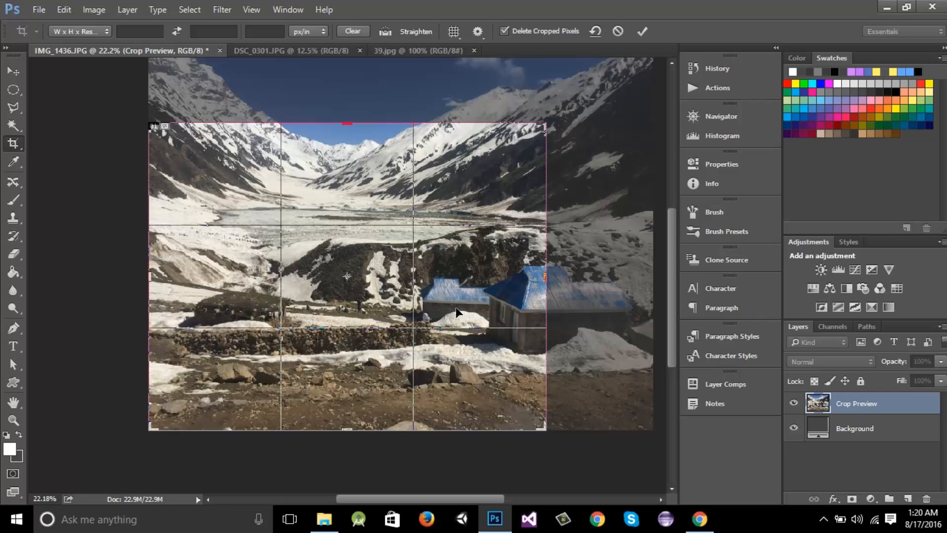
pyautogui.moveTo(545, 125); pyautogui.dragTo(579, 110)
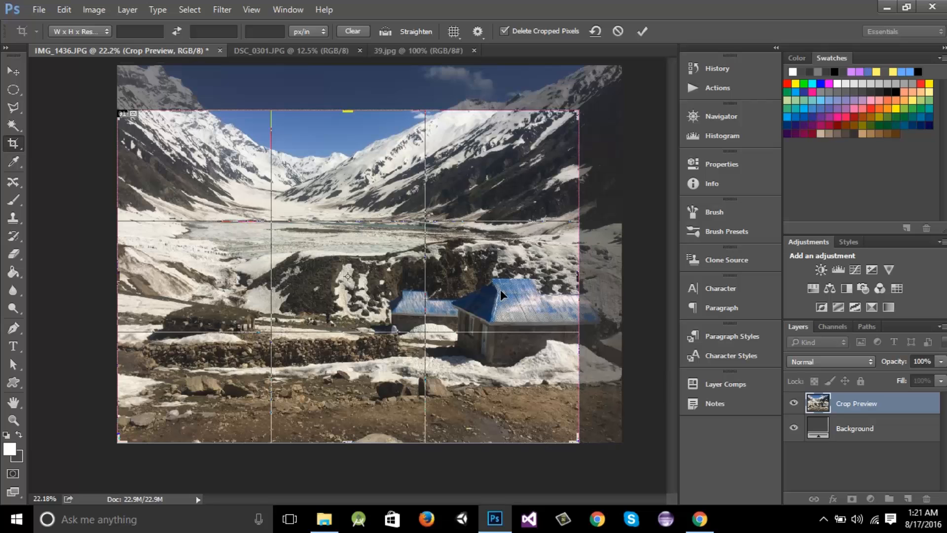
pyautogui.press('Return')
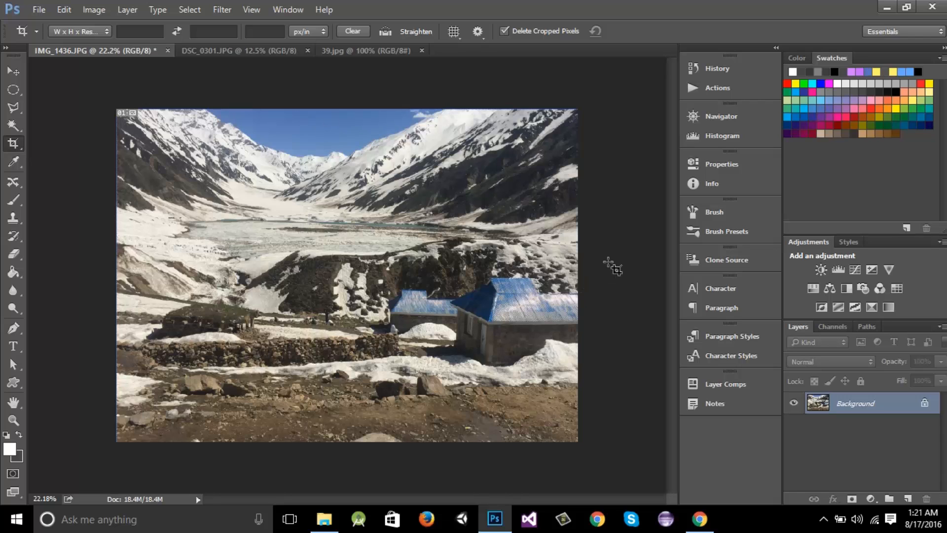
pyautogui.hotkey('ctrl', 'z')
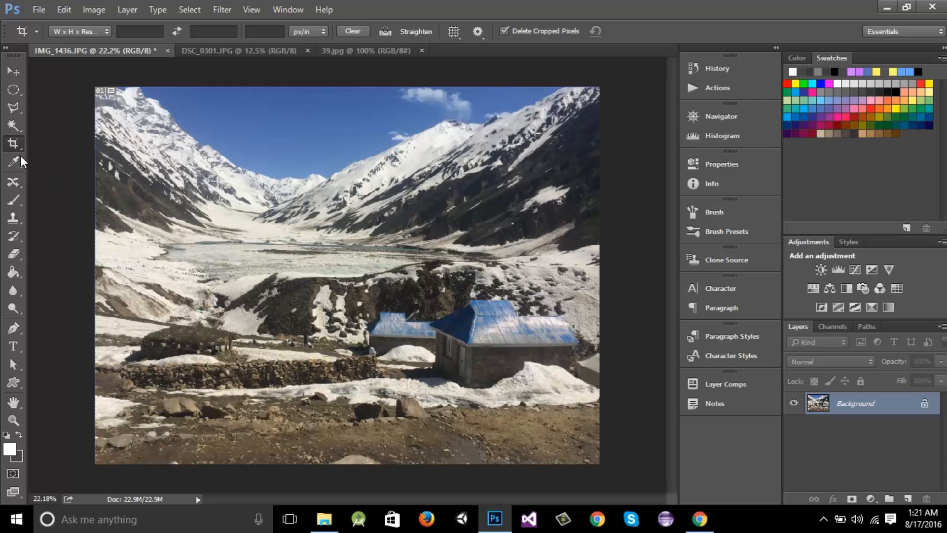
# Reselect the Crop tool, shrink the crop box from its upper-right corner, then undo that adjustment
pyautogui.click(11, 74)
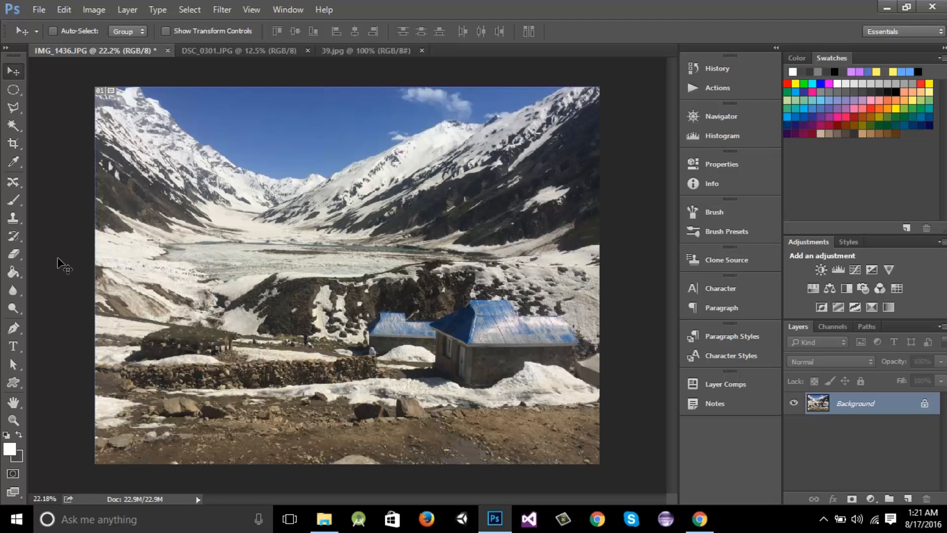
pyautogui.press('c')
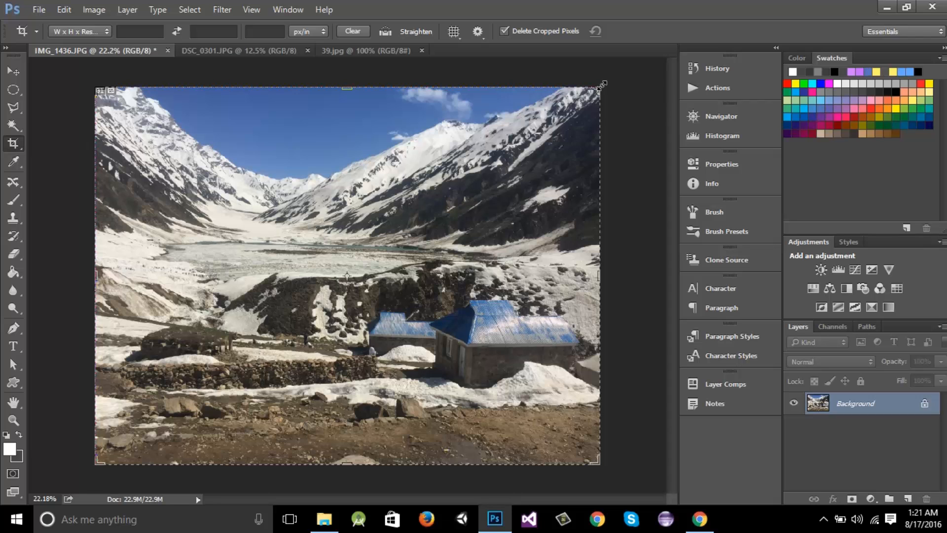
pyautogui.moveTo(600, 87)
pyautogui.mouseDown()
pyautogui.moveTo(587, 106)
pyautogui.moveTo(530, 133)
pyautogui.moveTo(600, 94)
pyautogui.moveTo(528, 111)
pyautogui.moveTo(600, 99)
pyautogui.moveTo(538, 117)
pyautogui.moveTo(600, 101)
pyautogui.moveTo(617, 143)
pyautogui.moveTo(593, 101)
pyautogui.moveTo(538, 163)
pyautogui.moveTo(536, 133)
pyautogui.moveTo(595, 82)
pyautogui.moveTo(577, 101)
pyautogui.moveTo(446, 140)
pyautogui.moveTo(597, 105)
pyautogui.moveTo(541, 136)
pyautogui.moveTo(607, 82)
pyautogui.mouseUp()
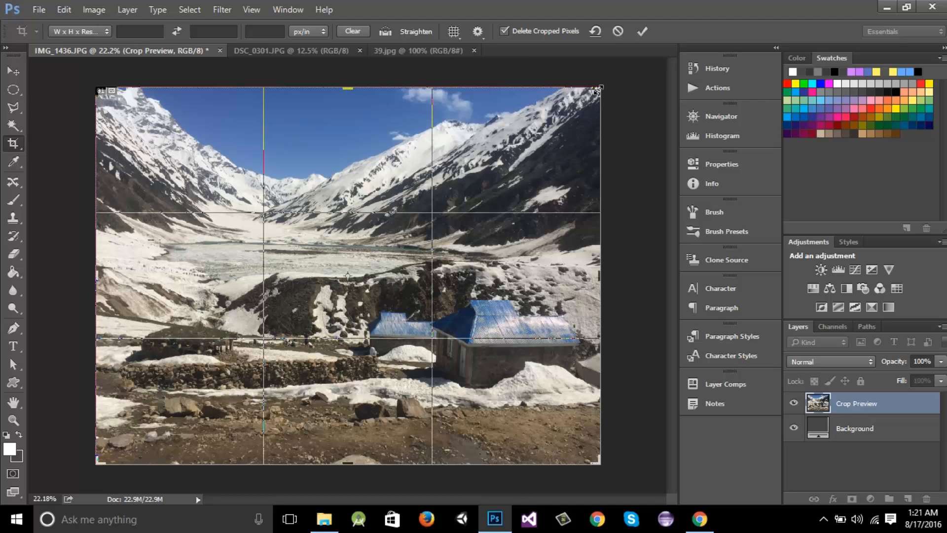
pyautogui.moveTo(599, 89); pyautogui.dragTo(568, 121)
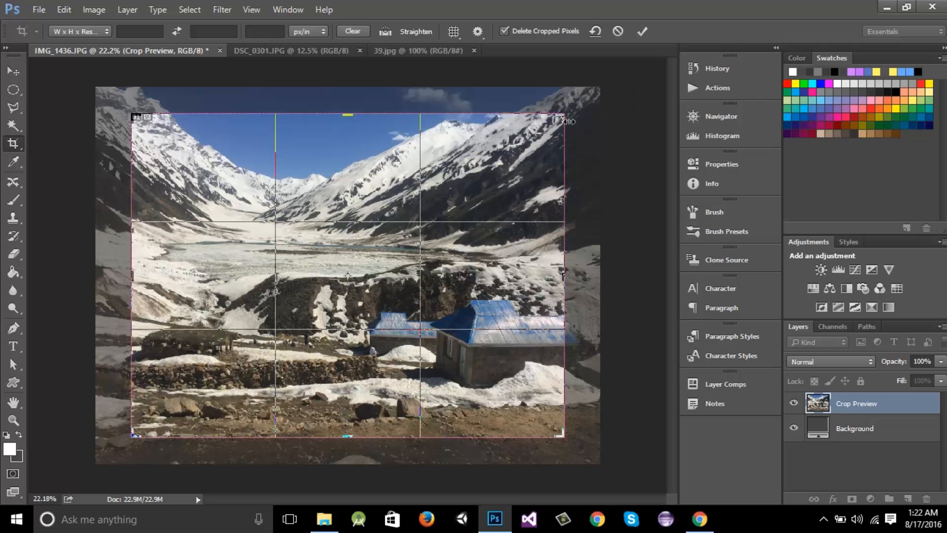
pyautogui.hotkey('ctrl', 'z')
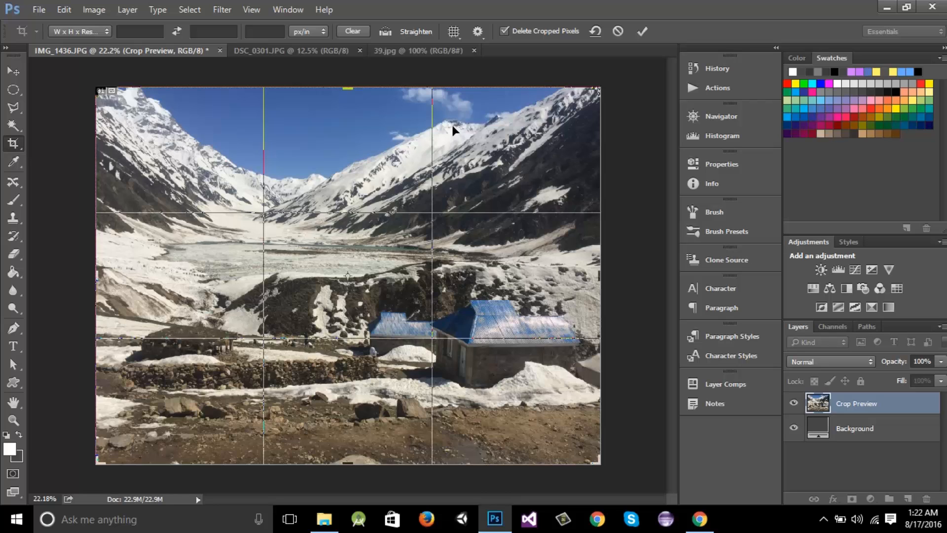
# Choose the 16:9 crop preset, swap it to a portrait 9:16 orientation, apply the crop, then undo it
pyautogui.click(108, 31)
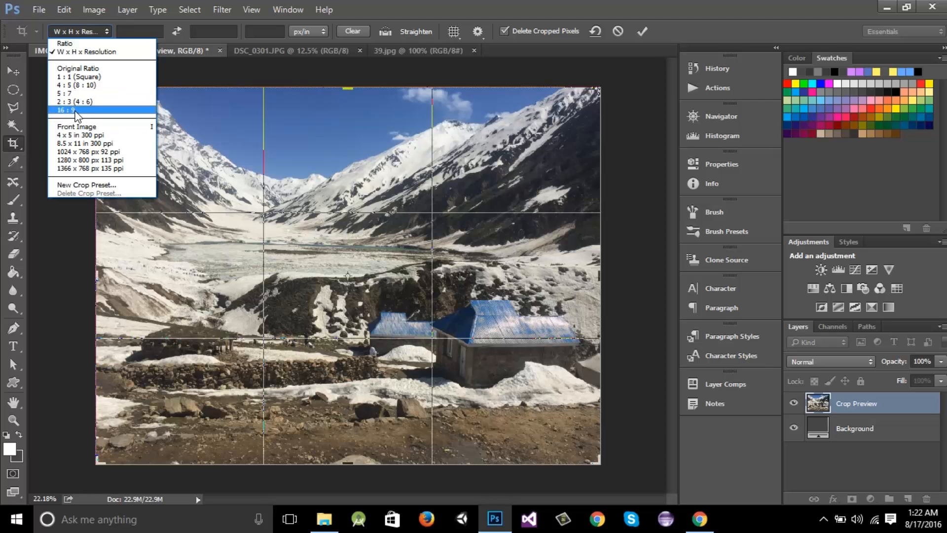
pyautogui.click(76, 110)
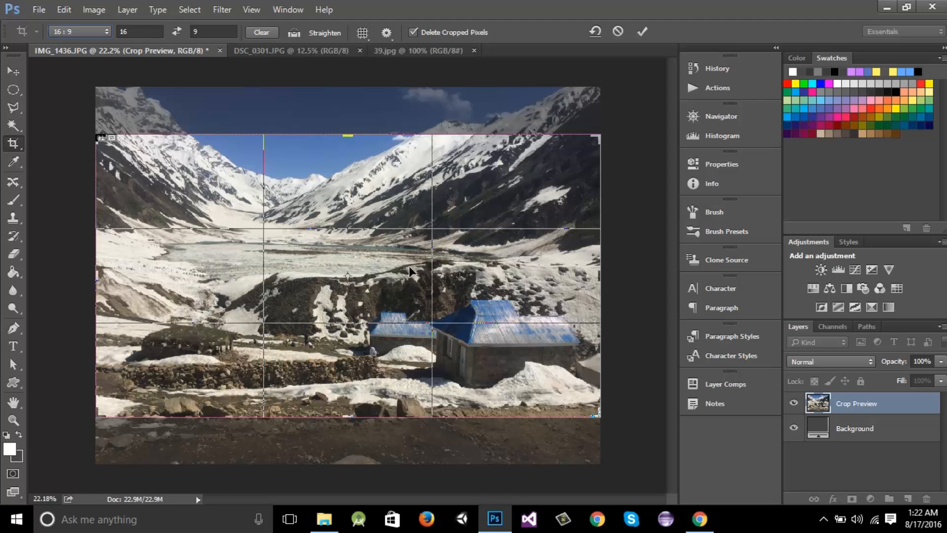
pyautogui.click(121, 31)
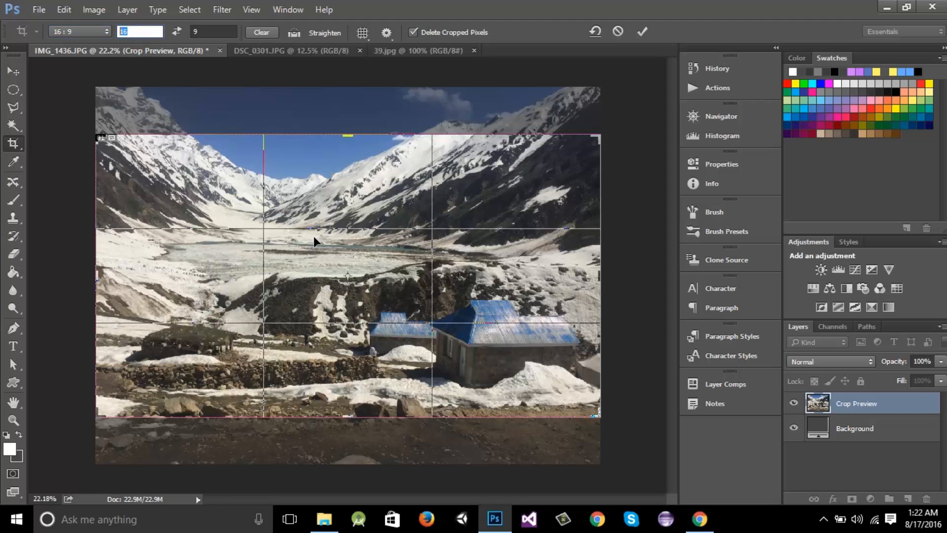
pyautogui.click(196, 32)
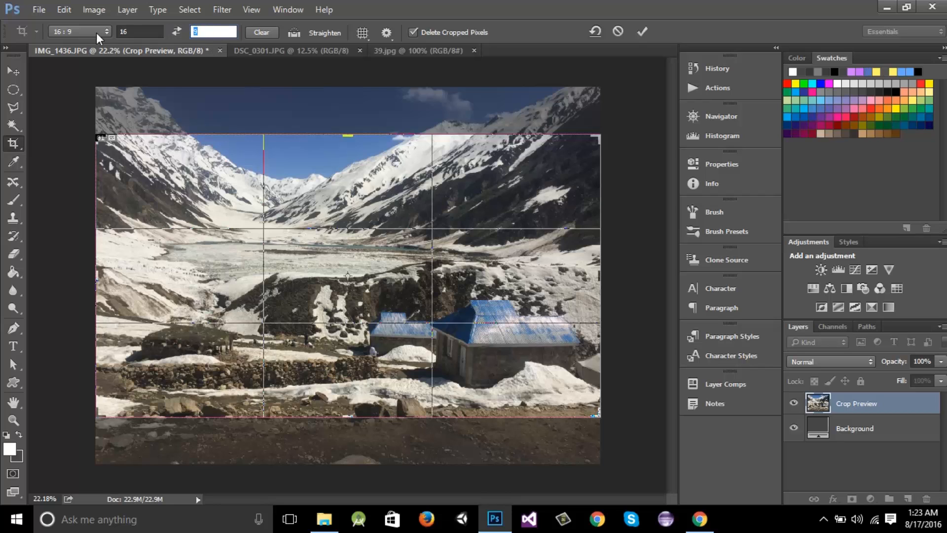
pyautogui.click(176, 33)
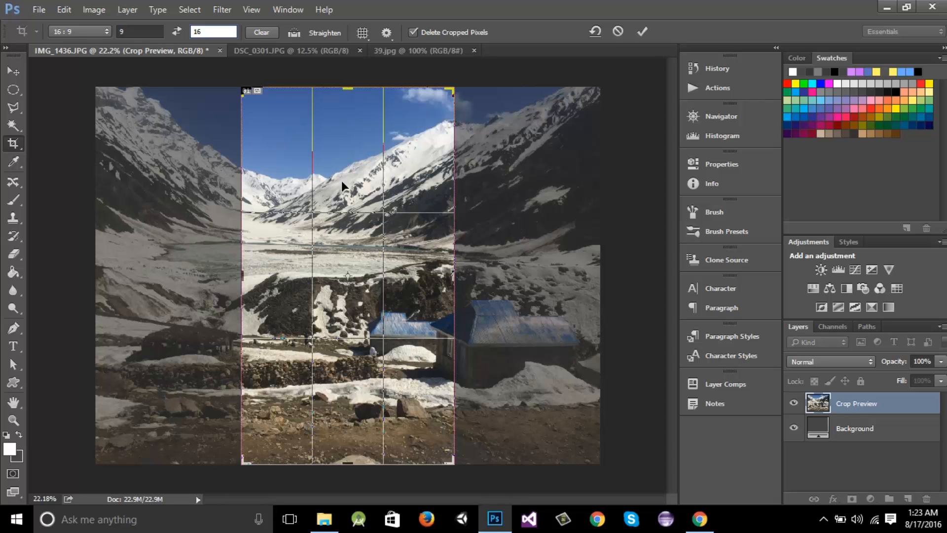
pyautogui.doubleClick(413, 297)
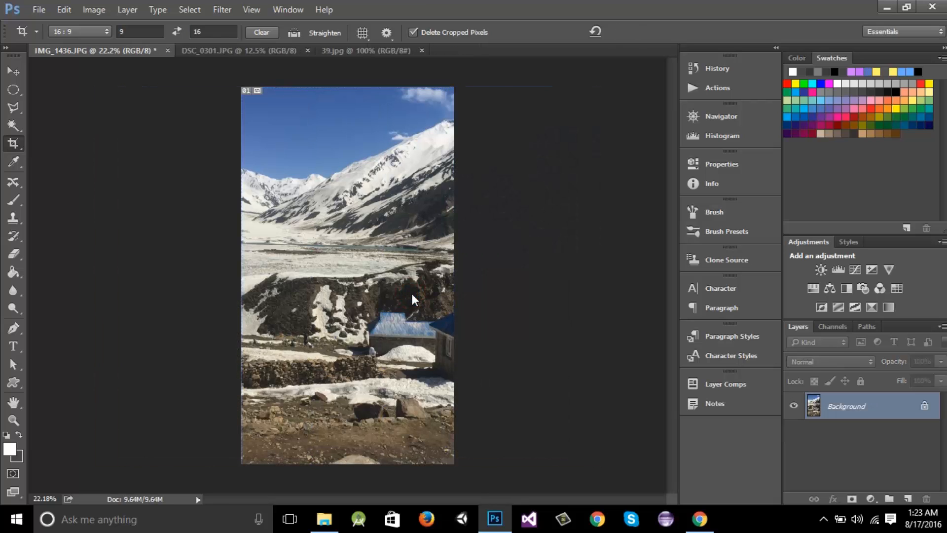
pyautogui.hotkey('ctrl', 'z')
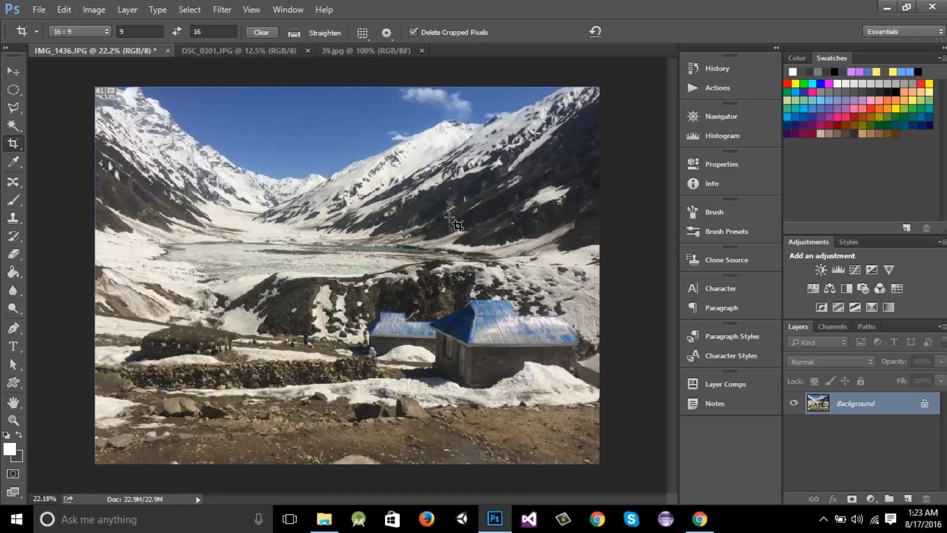
# Apply the 9:16 portrait crop to the mountain photo again, then undo it
pyautogui.click(16, 144)
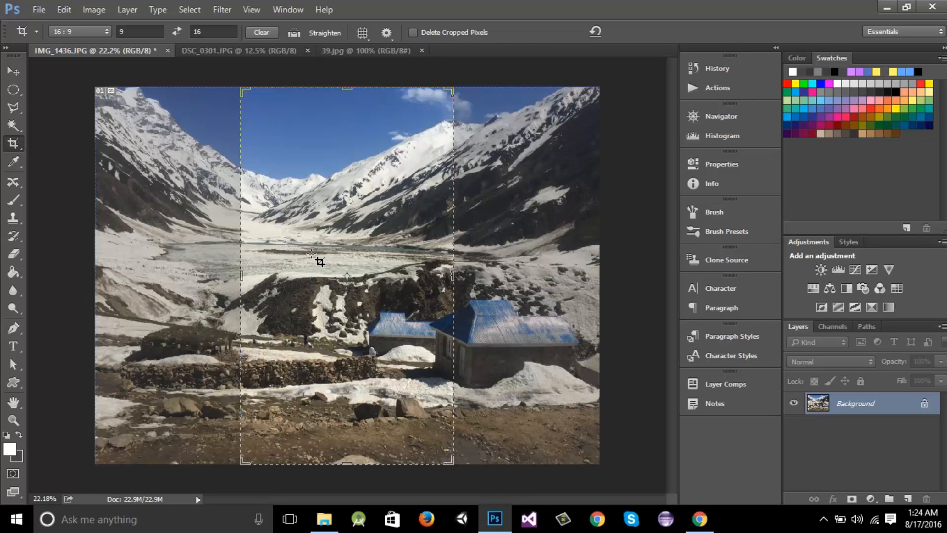
pyautogui.click(375, 260)
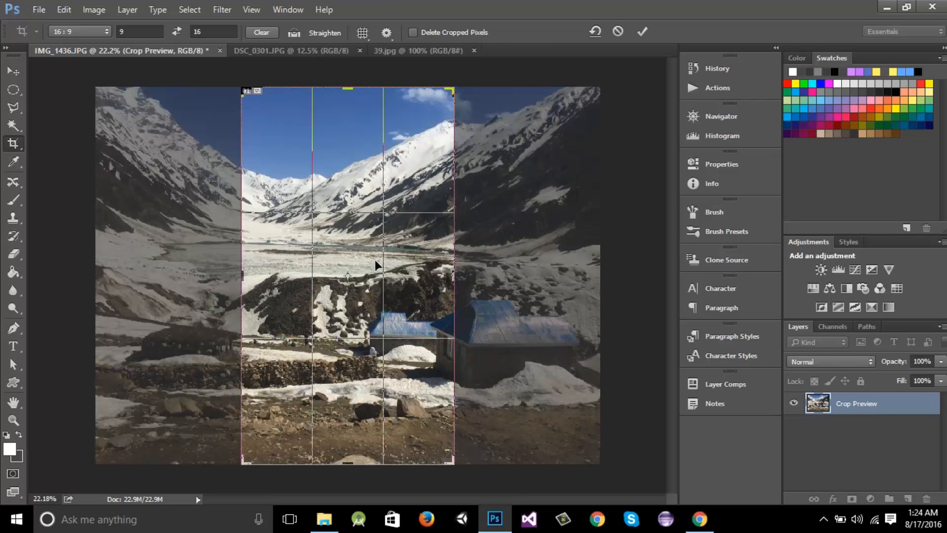
pyautogui.press('Return')
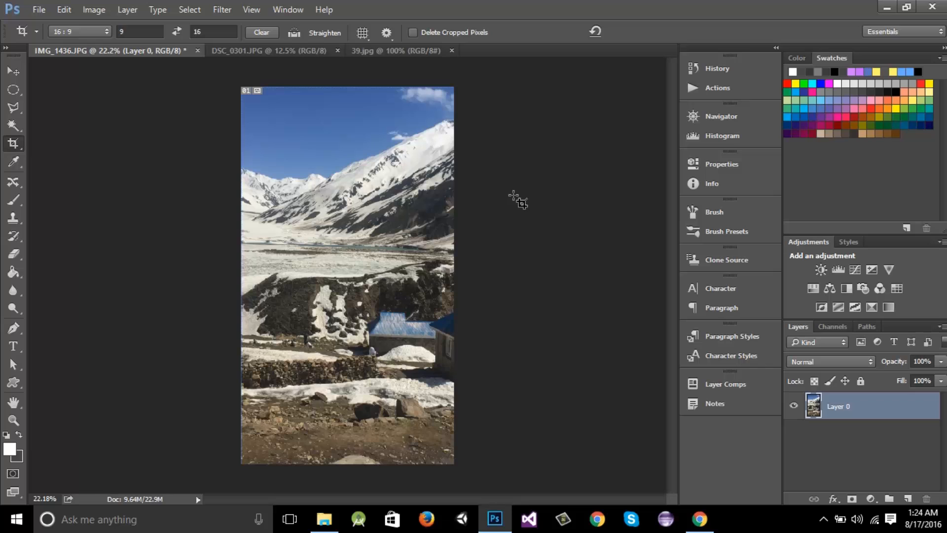
pyautogui.hotkey('ctrl', 'z')
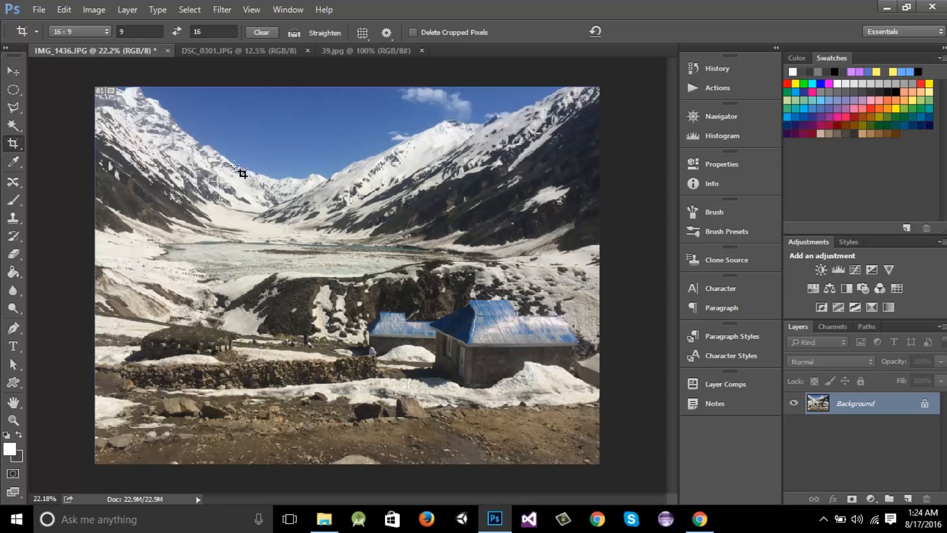
# Reset the crop to the 16:9 preset and enter a custom crop ratio of 14 by 7
pyautogui.click(104, 32)
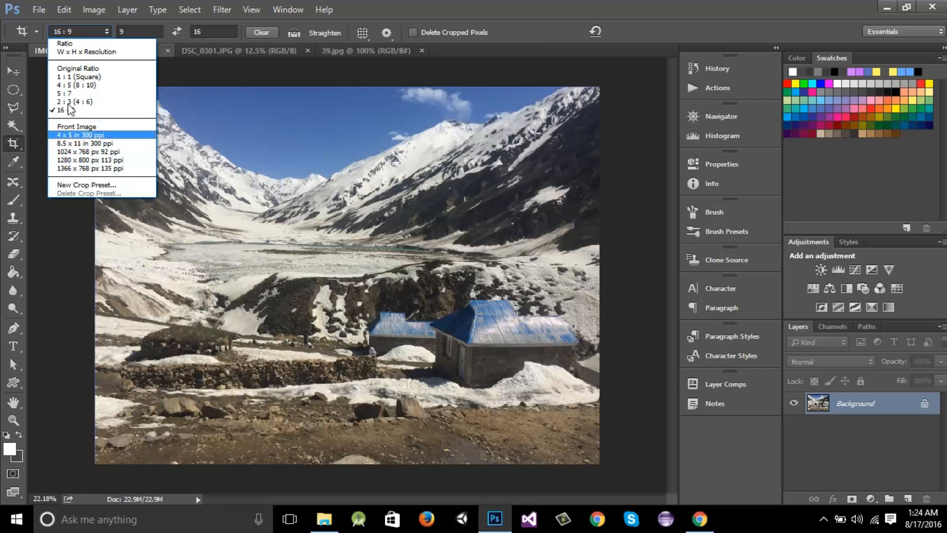
pyautogui.click(135, 32)
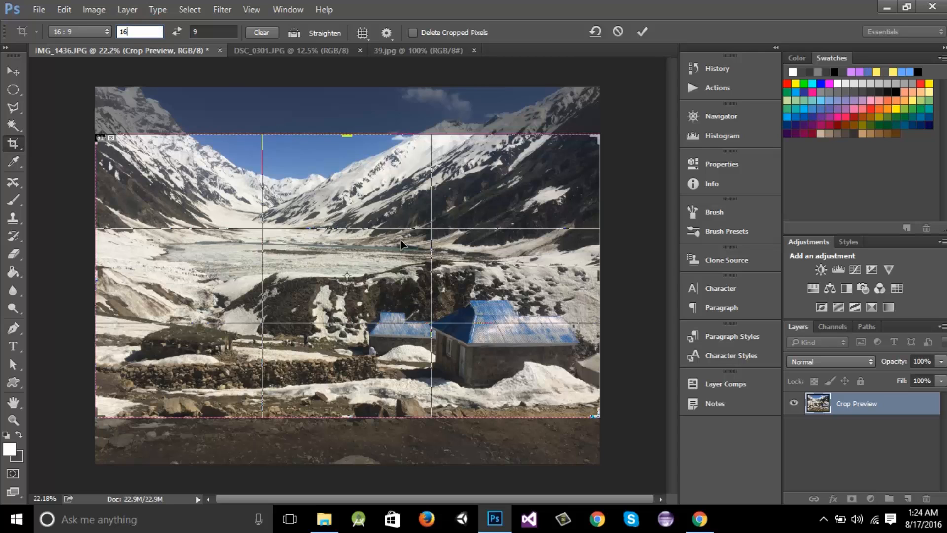
pyautogui.click(79, 31)
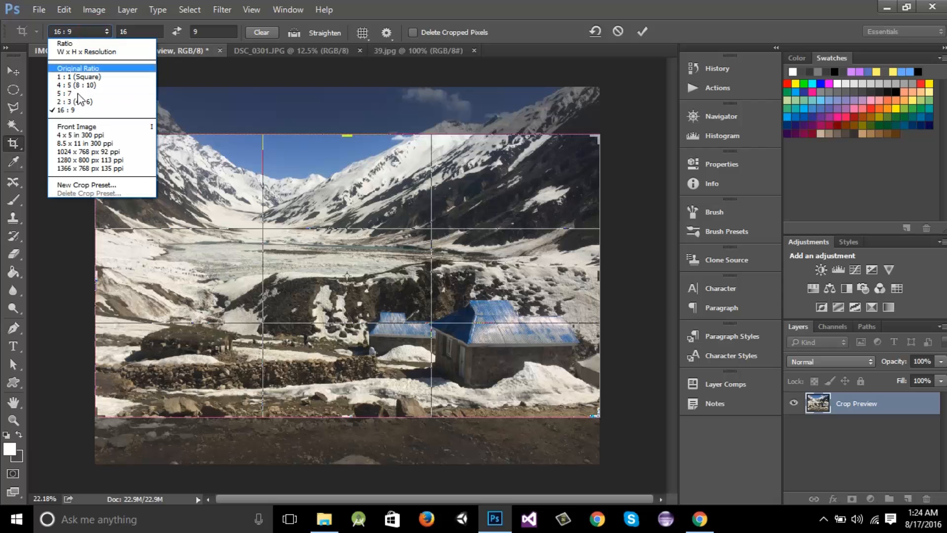
pyautogui.click(130, 31)
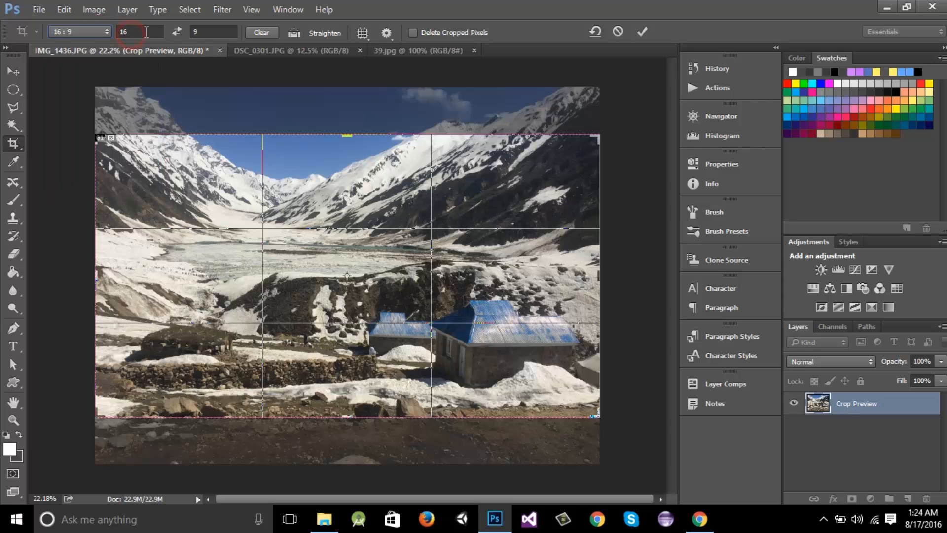
pyautogui.doubleClick(148, 32)
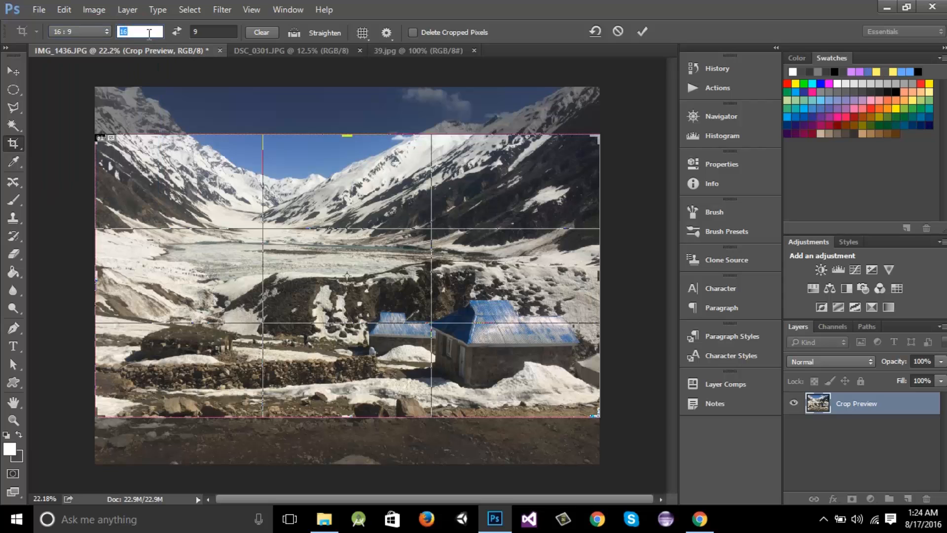
pyautogui.write('14')
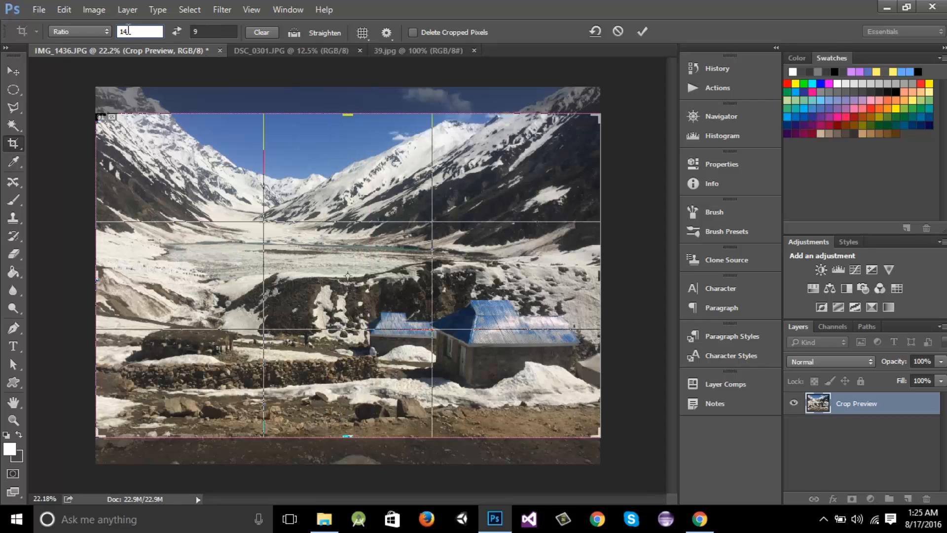
pyautogui.doubleClick(129, 31)
pyautogui.doubleClick(230, 33)
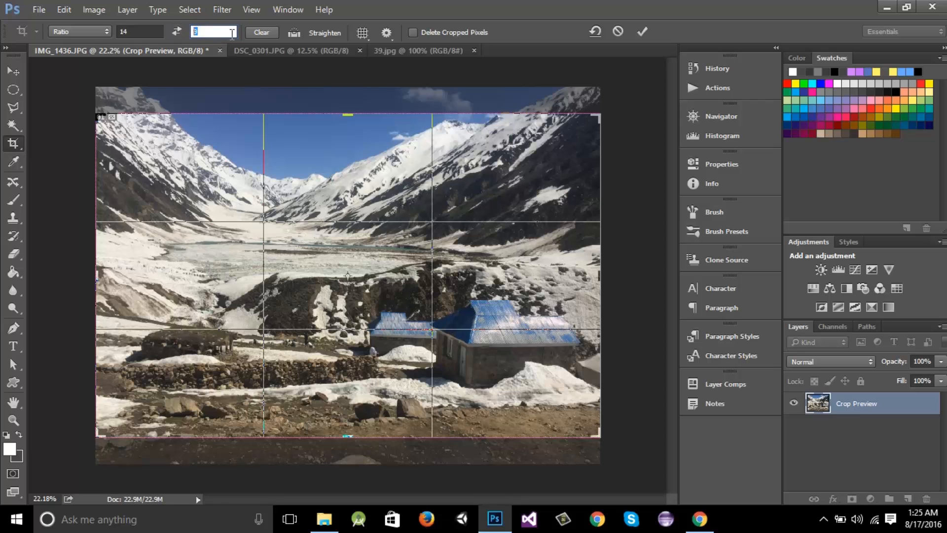
pyautogui.write('7')
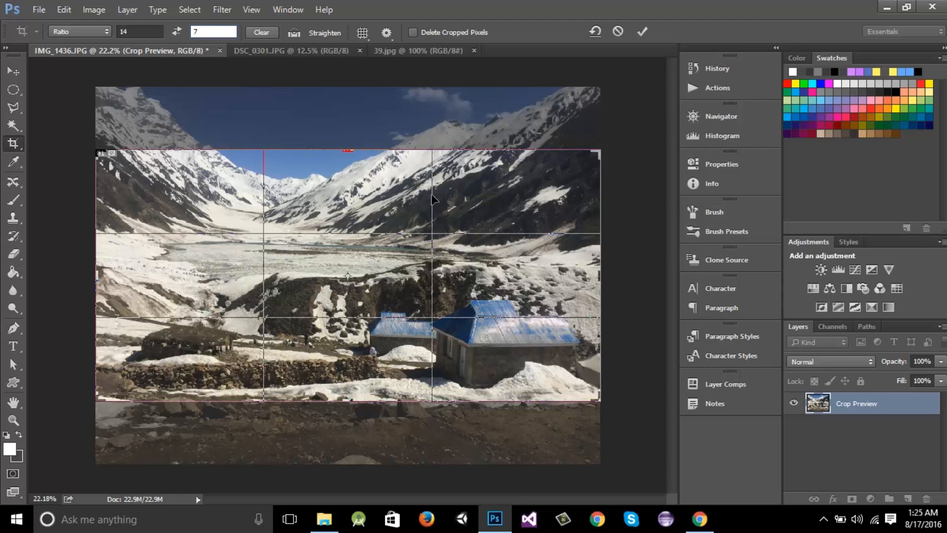
# Apply the 14:7 crop to the mountain photo
pyautogui.click(433, 230)
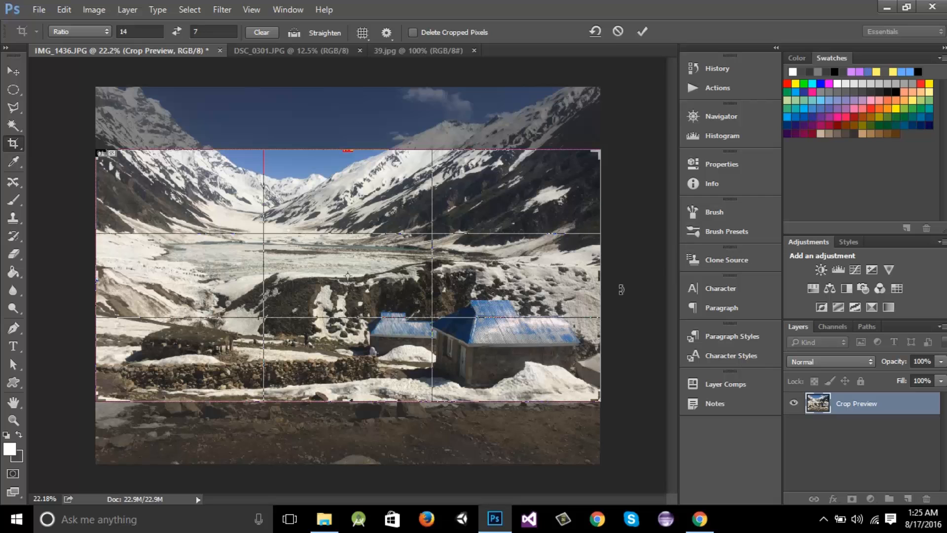
pyautogui.click(635, 283)
pyautogui.press('Return')
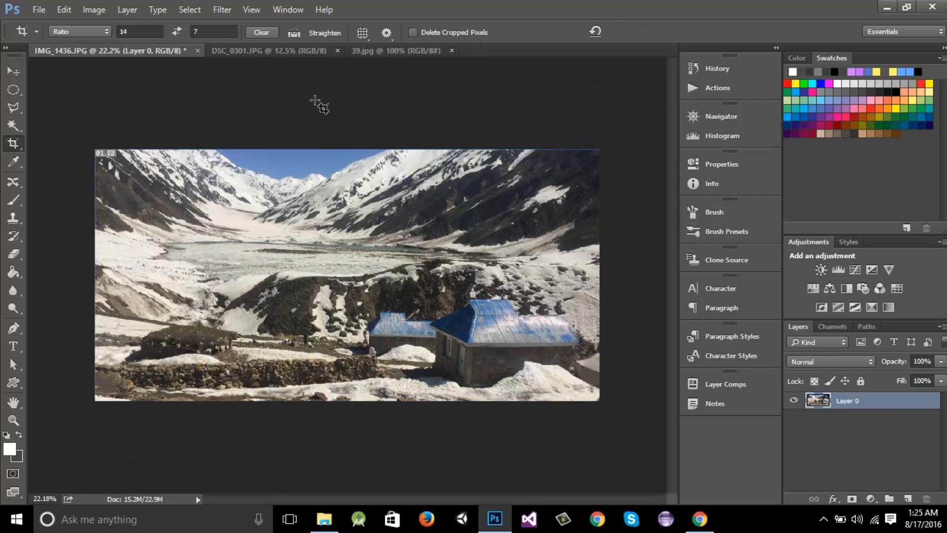
# Straighten the river photo by drawing a Straighten line along the riverbank, then apply the crop
pyautogui.click(268, 52)
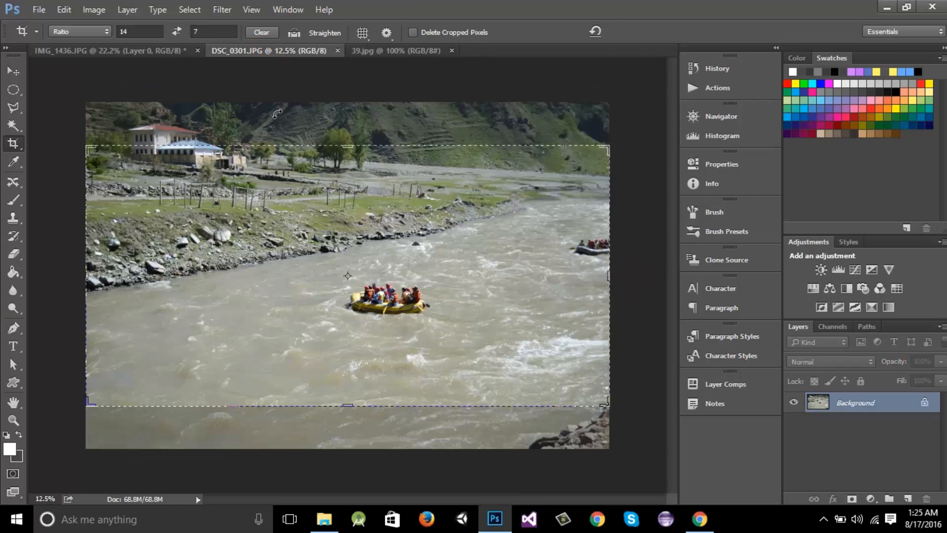
pyautogui.click(13, 71)
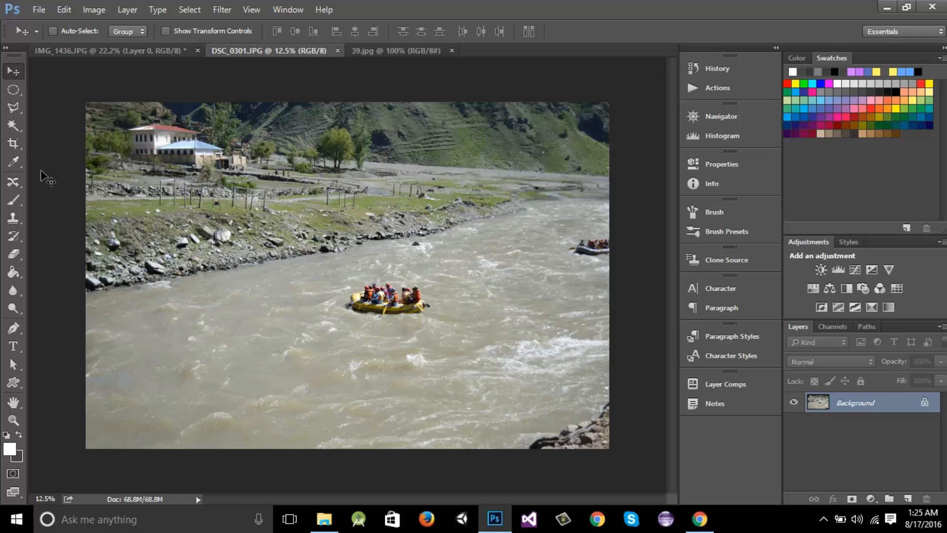
pyautogui.click(14, 144)
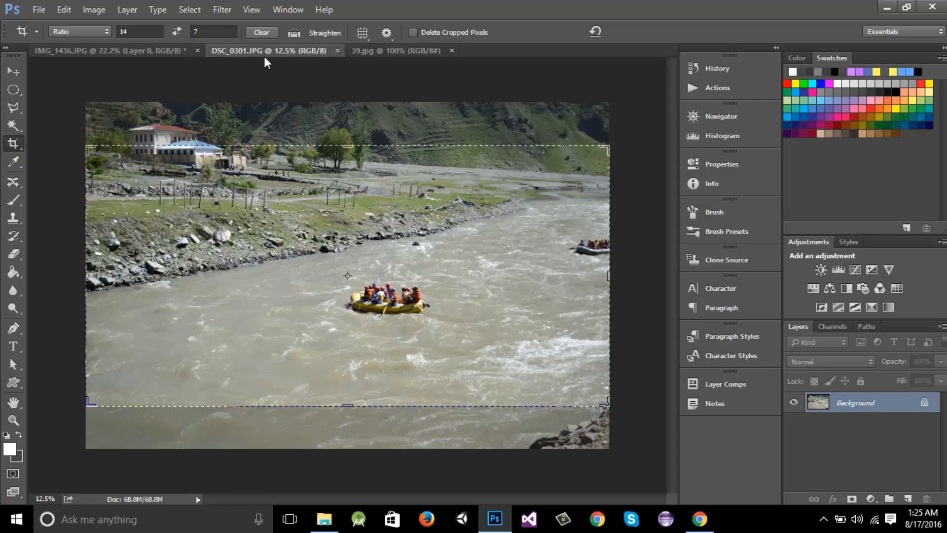
pyautogui.click(295, 33)
pyautogui.click(113, 284)
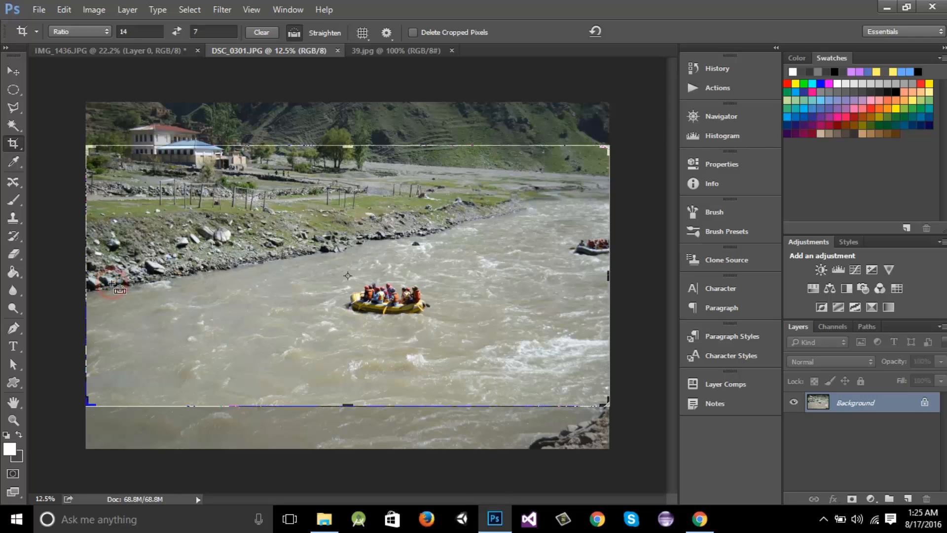
pyautogui.moveTo(112, 285); pyautogui.dragTo(590, 187)
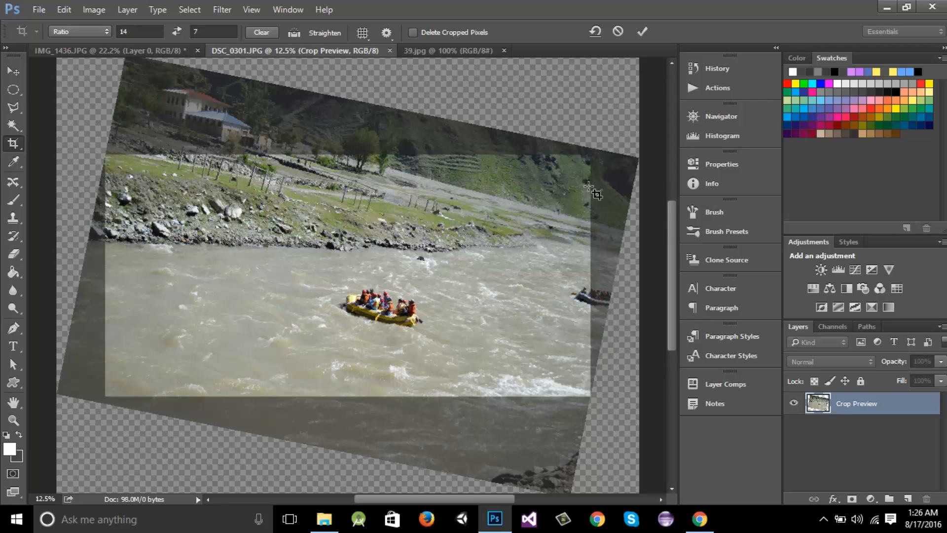
pyautogui.press('Return')
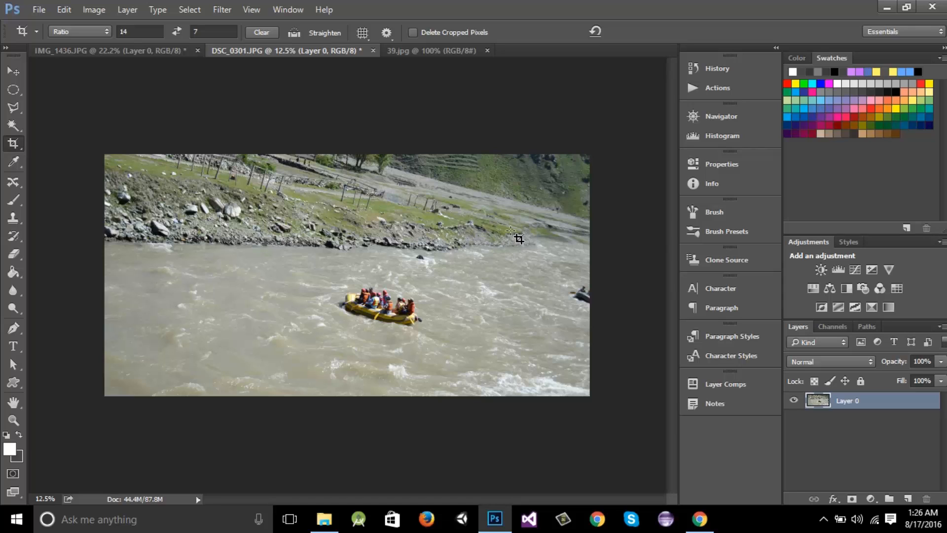
# Set the crop overlay to always show and choose the Diagonal overlay
pyautogui.press('v')
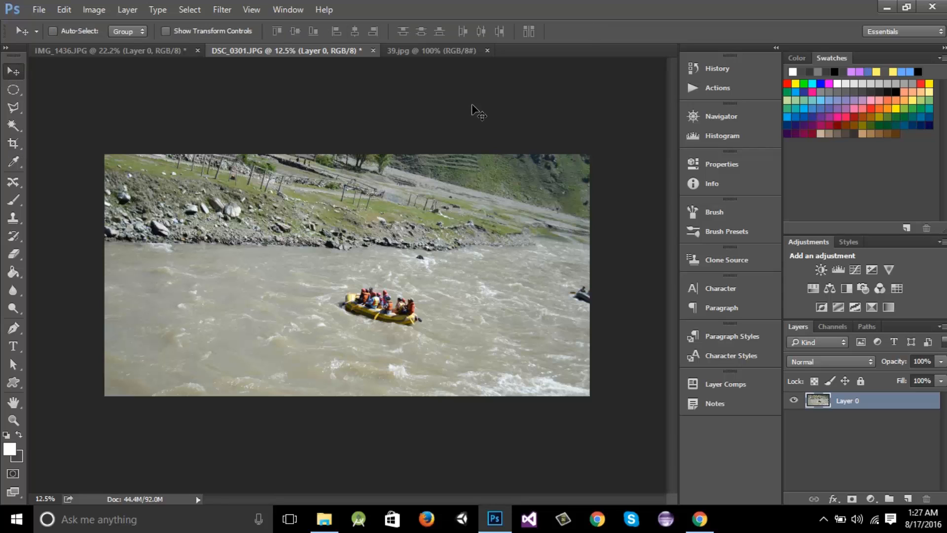
pyautogui.click(13, 144)
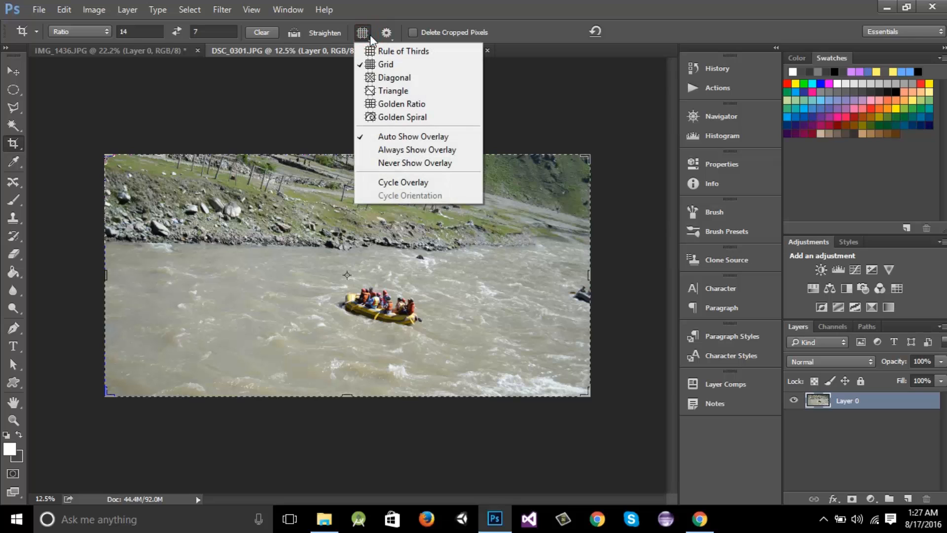
pyautogui.click(425, 150)
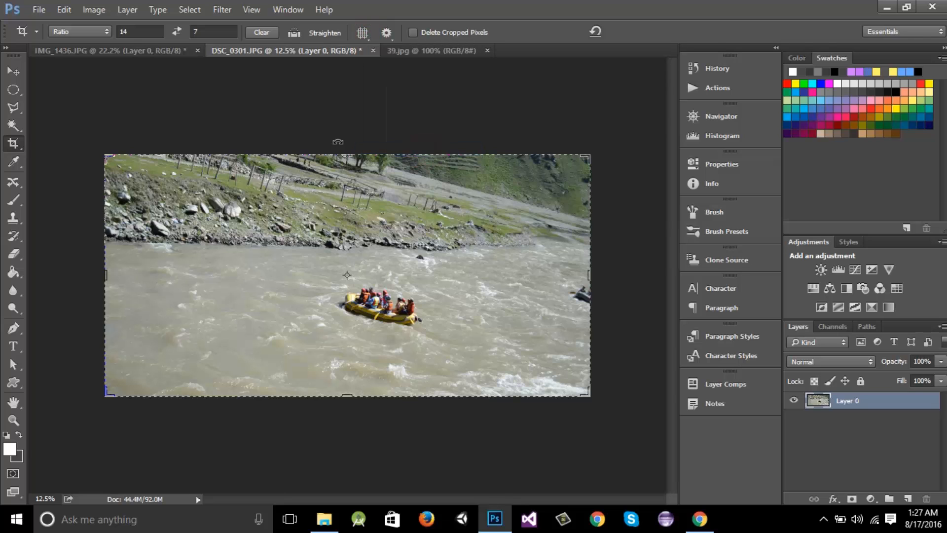
pyautogui.click(363, 32)
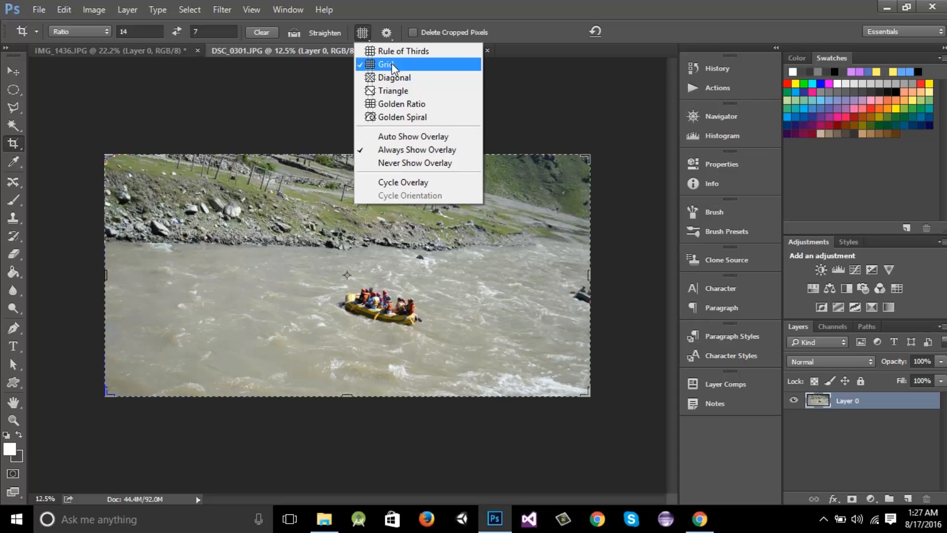
pyautogui.click(390, 79)
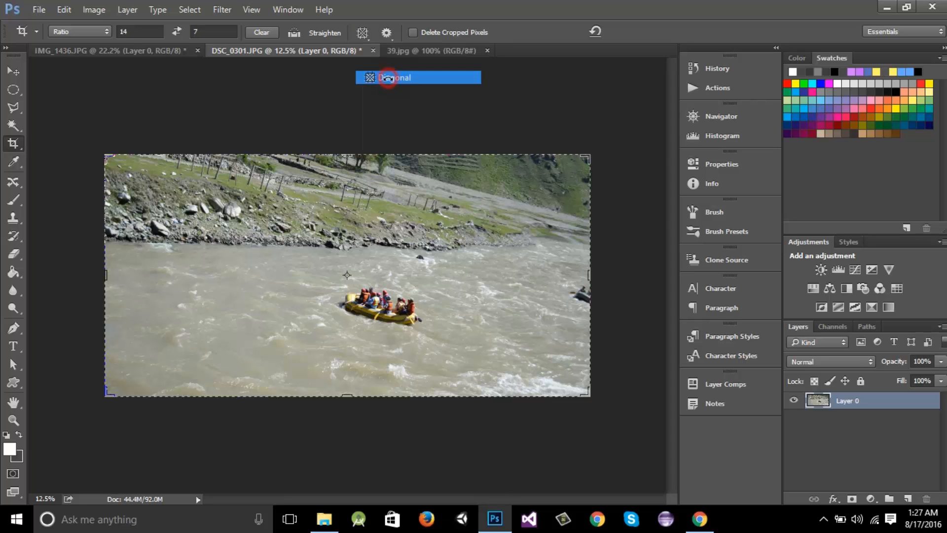
# Rotate the crop box on the river photo to tilt the frame further
pyautogui.moveTo(588, 157); pyautogui.dragTo(567, 173)
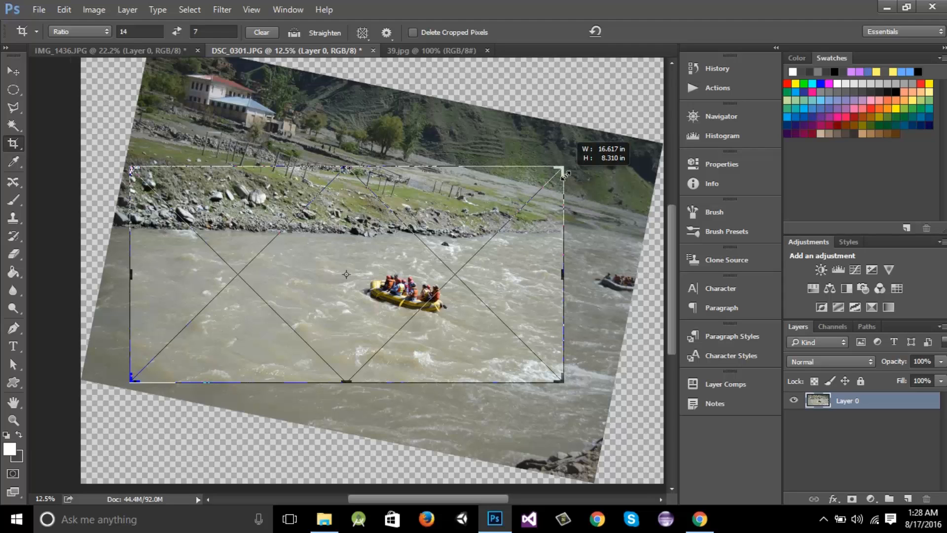
pyautogui.moveTo(567, 174); pyautogui.dragTo(568, 176)
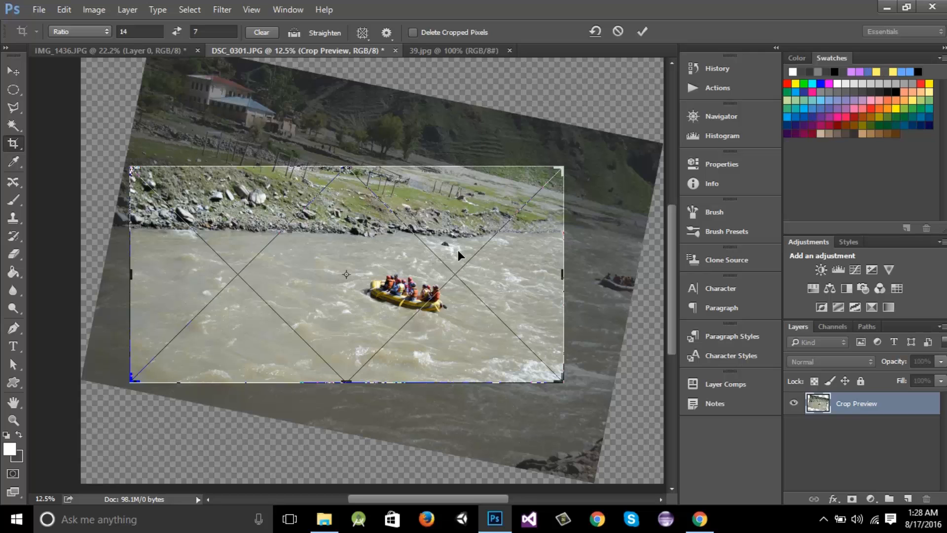
# Preview the Grid, Golden Spiral and Golden Ratio crop overlays
pyautogui.click(362, 32)
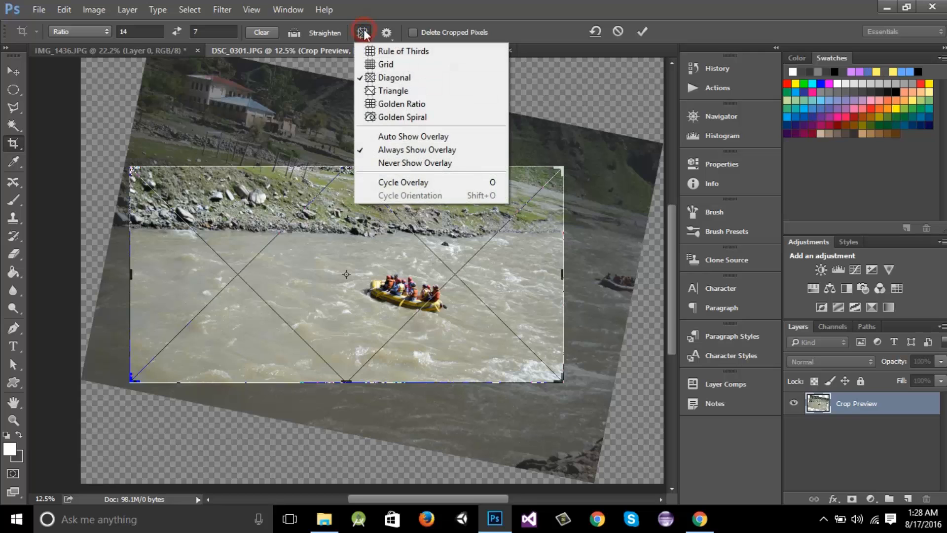
pyautogui.click(386, 65)
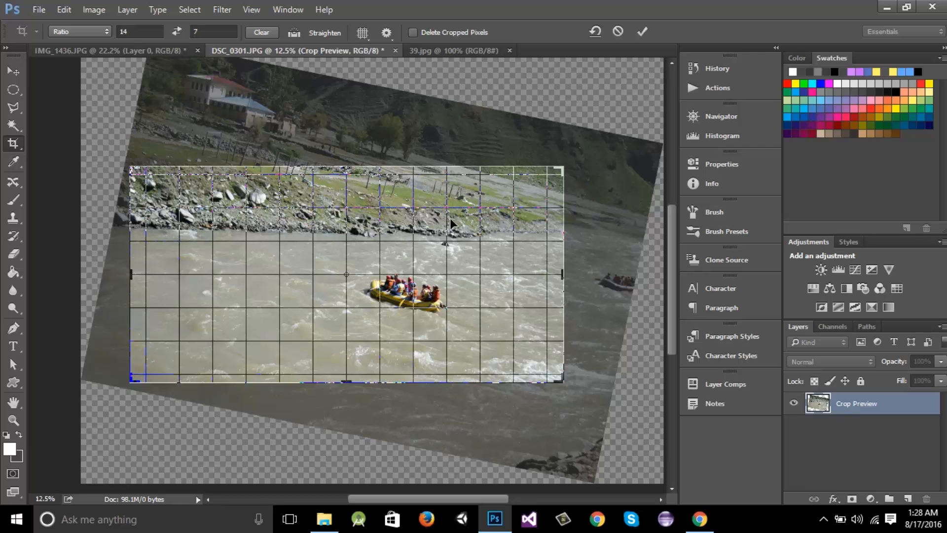
pyautogui.click(368, 31)
pyautogui.click(399, 120)
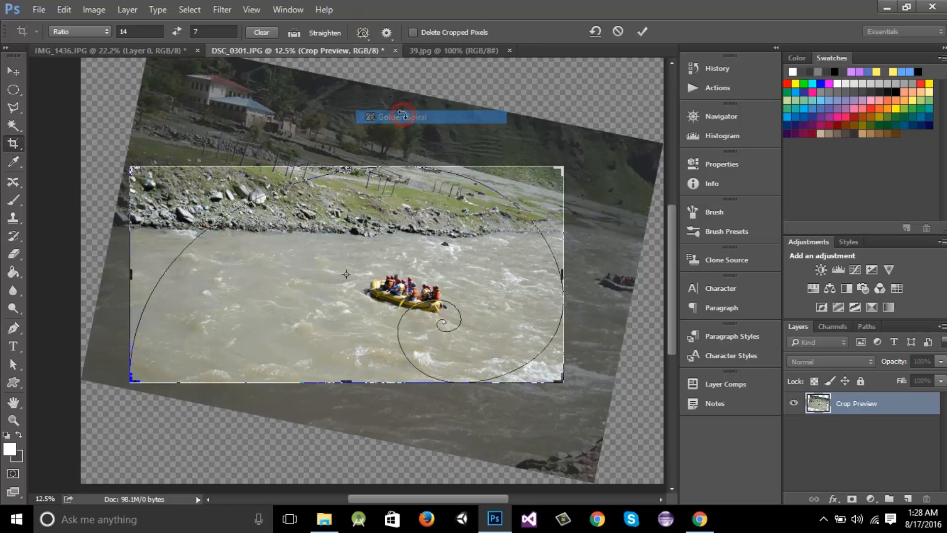
pyautogui.click(363, 32)
pyautogui.click(392, 103)
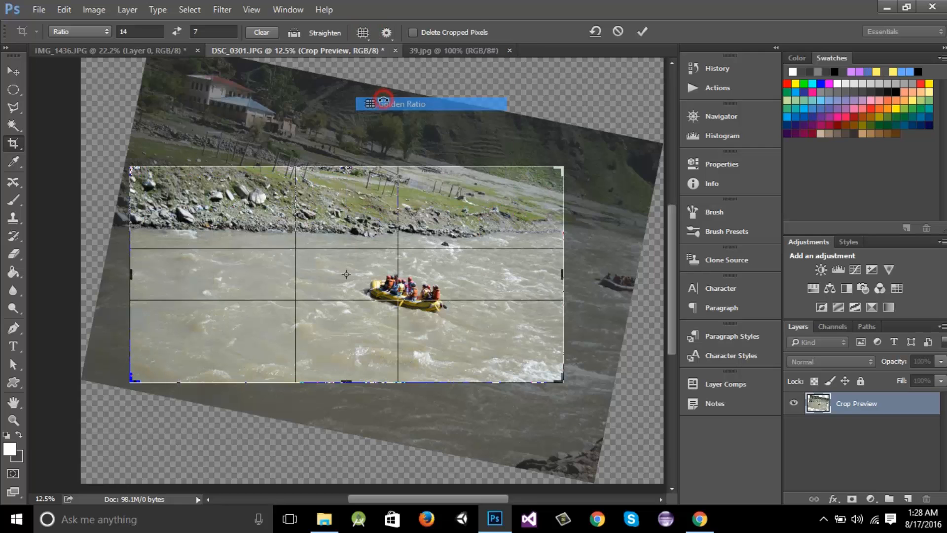
# Switch the overlay to Diagonal, then Triangle, and commit the rotated crop on the river photo
pyautogui.click(363, 32)
pyautogui.click(393, 78)
pyautogui.click(364, 32)
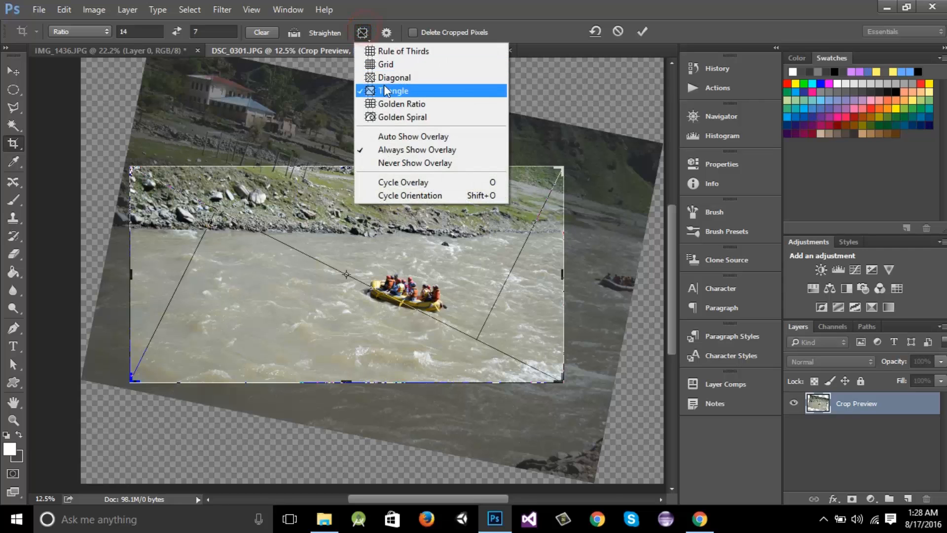
pyautogui.click(393, 90)
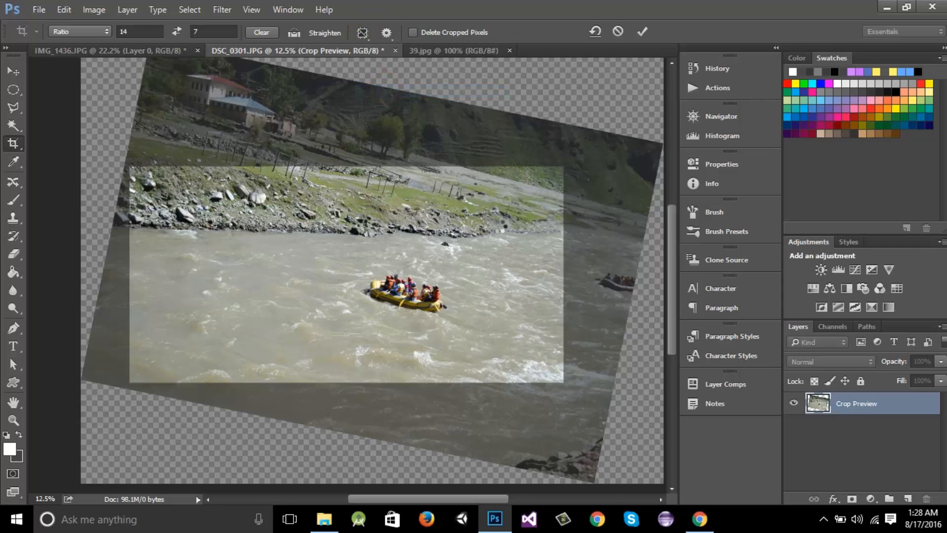
pyautogui.doubleClick(507, 233)
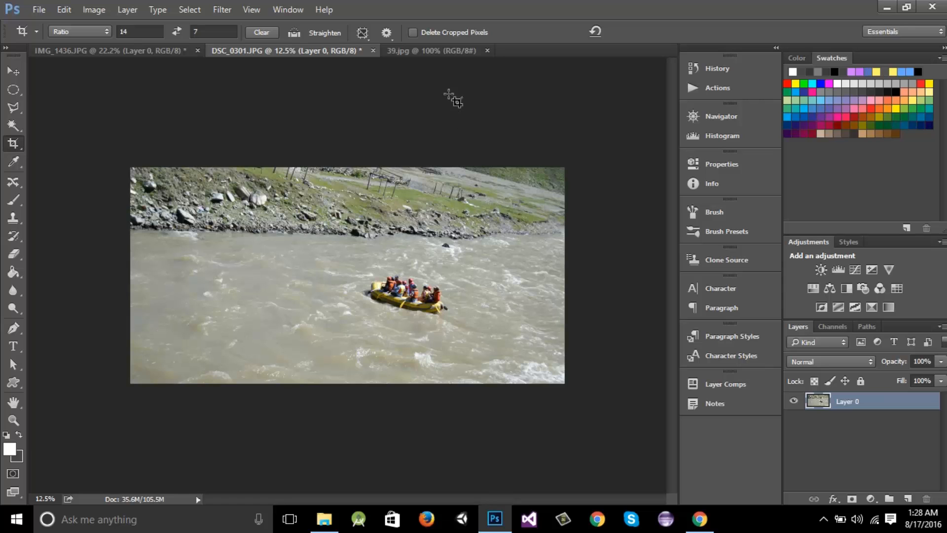
# Switch to the arch photo 39.jpg and select the Perspective Crop tool
pyautogui.click(431, 51)
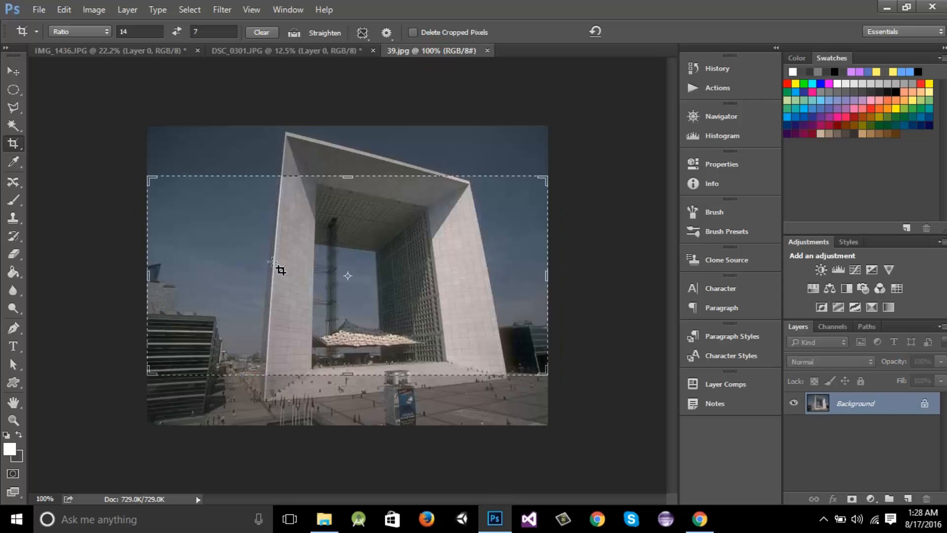
pyautogui.press('v')
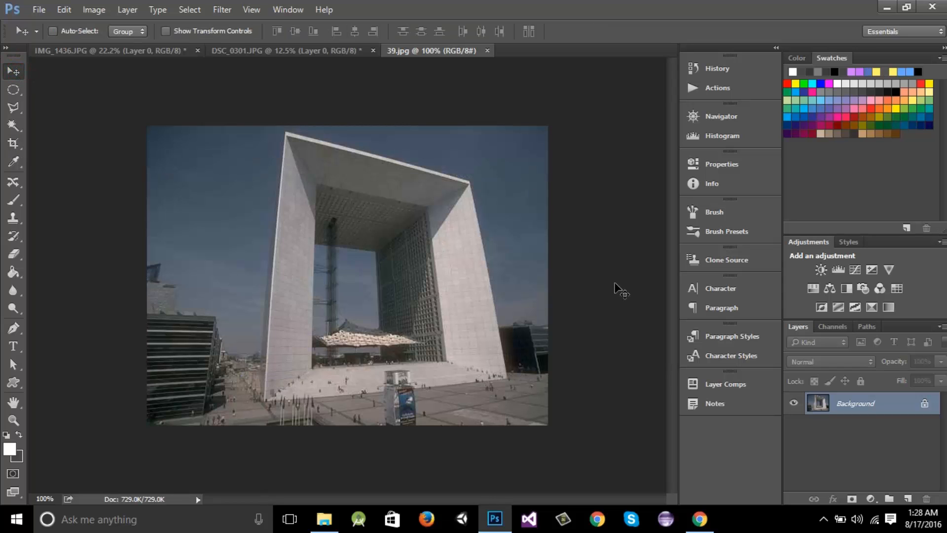
pyautogui.click(292, 51)
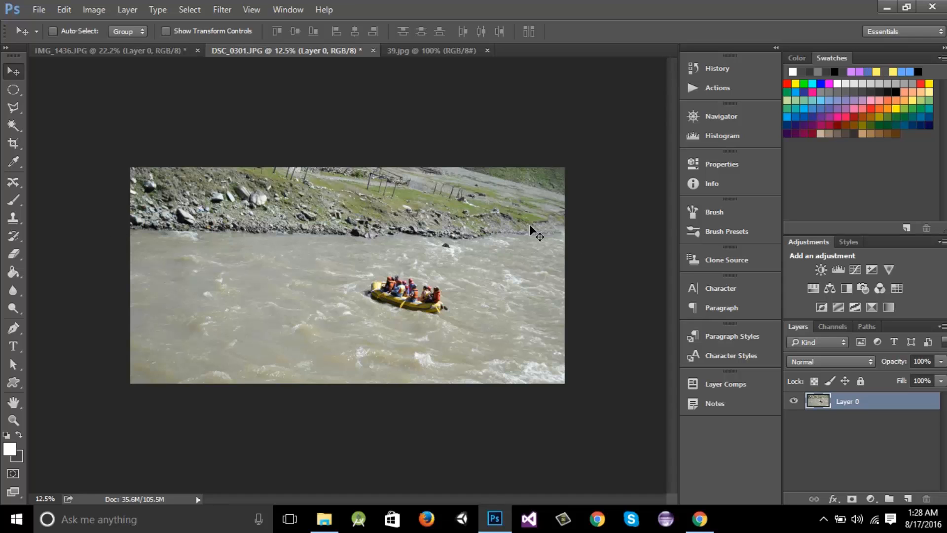
pyautogui.click(432, 52)
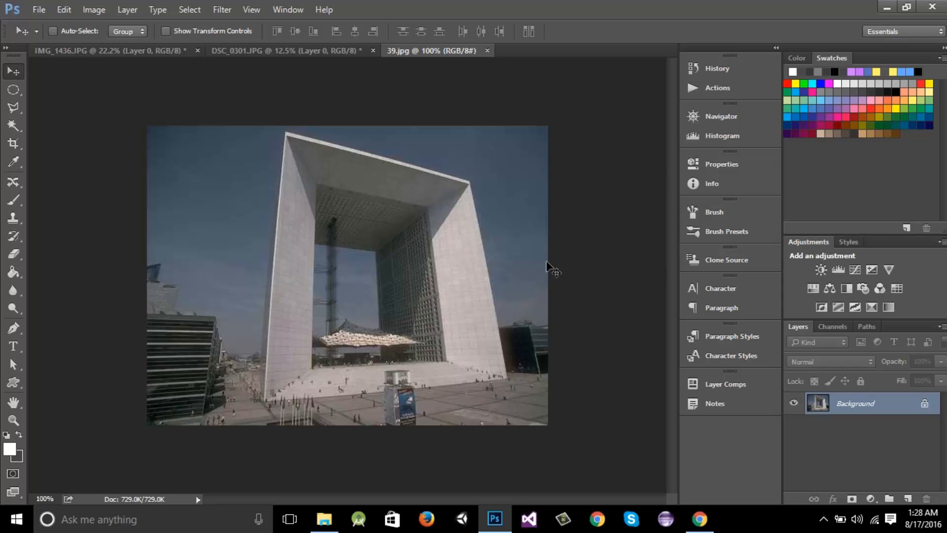
pyautogui.click(17, 142)
pyautogui.rightClick(13, 141)
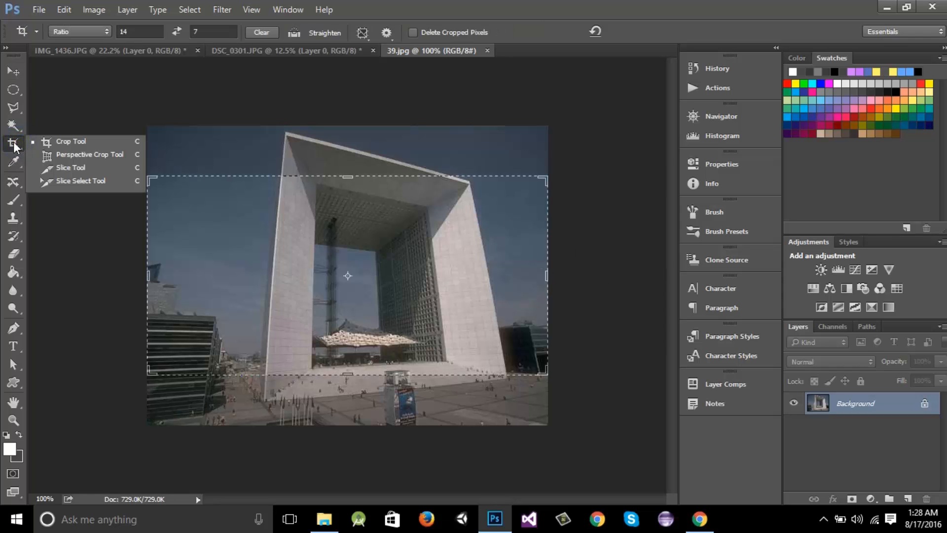
pyautogui.click(81, 155)
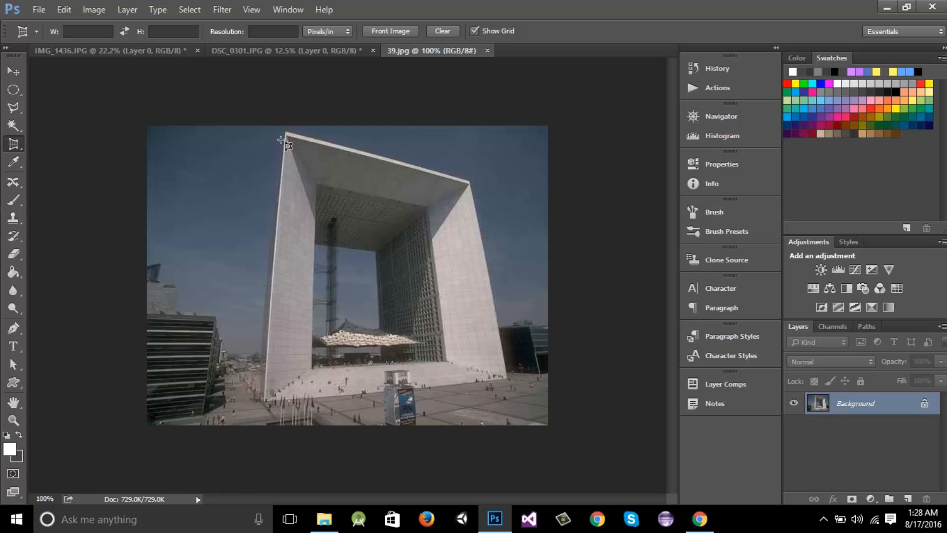
# Draw a perspective crop, align its corners to the arch's outline, and commit it
pyautogui.moveTo(283, 132); pyautogui.dragTo(534, 388)
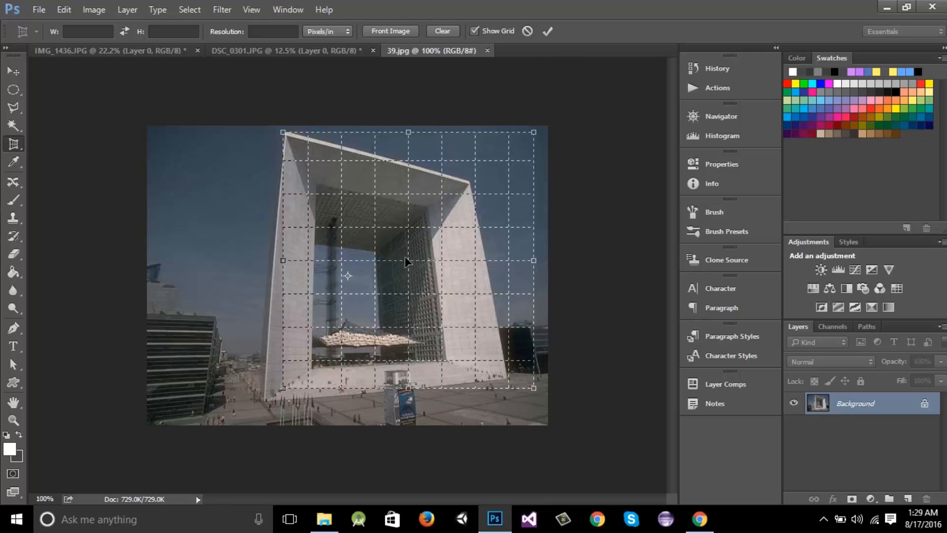
pyautogui.moveTo(406, 258); pyautogui.dragTo(389, 269)
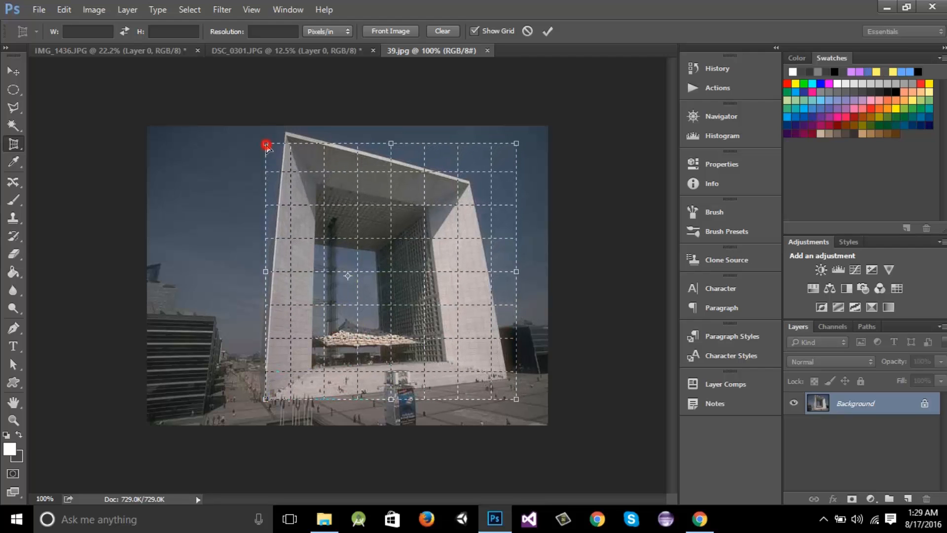
pyautogui.moveTo(265, 143); pyautogui.dragTo(286, 136)
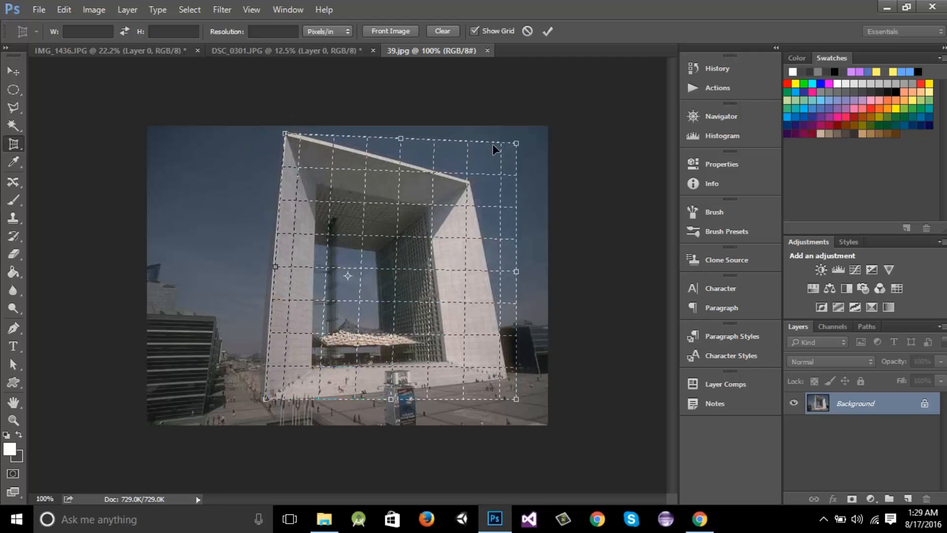
pyautogui.moveTo(517, 145); pyautogui.dragTo(471, 185)
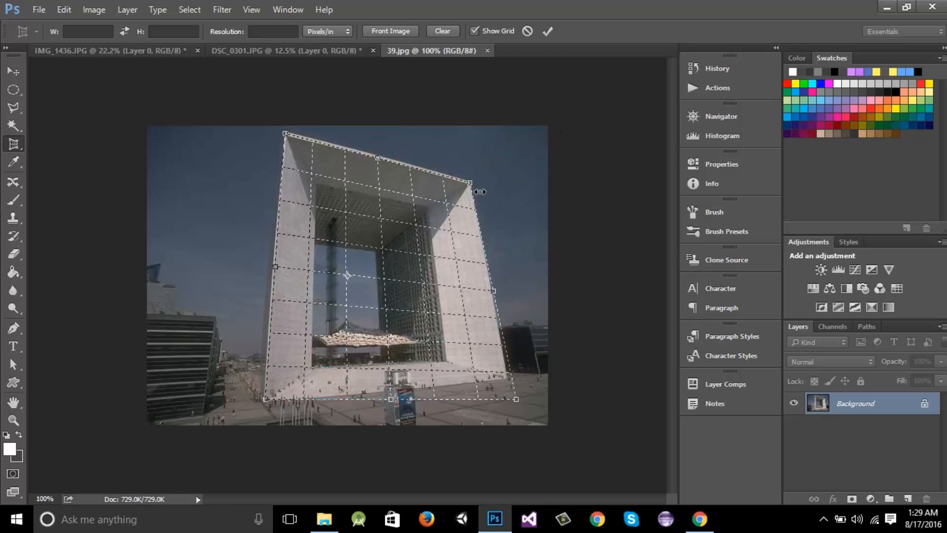
pyautogui.moveTo(515, 401); pyautogui.dragTo(508, 380)
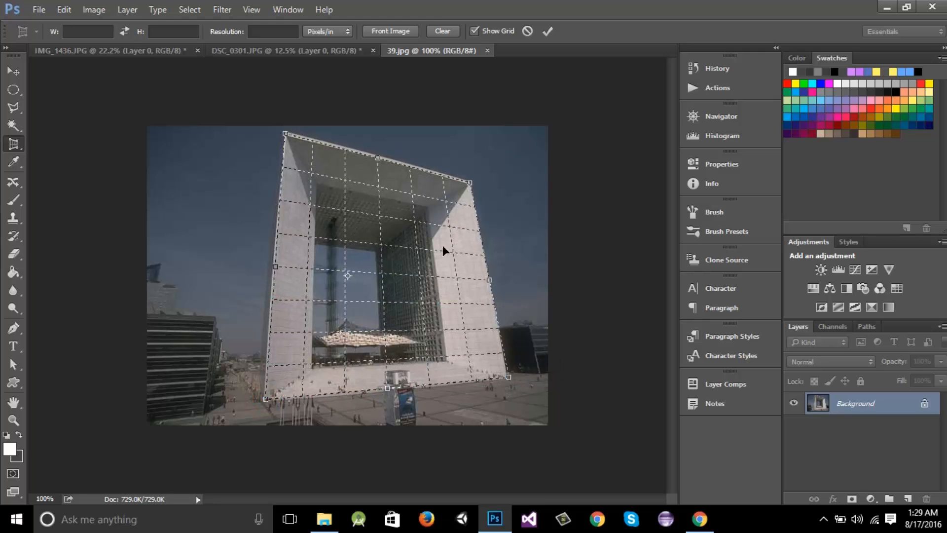
pyautogui.moveTo(348, 277); pyautogui.dragTo(383, 273)
pyautogui.press('Return')
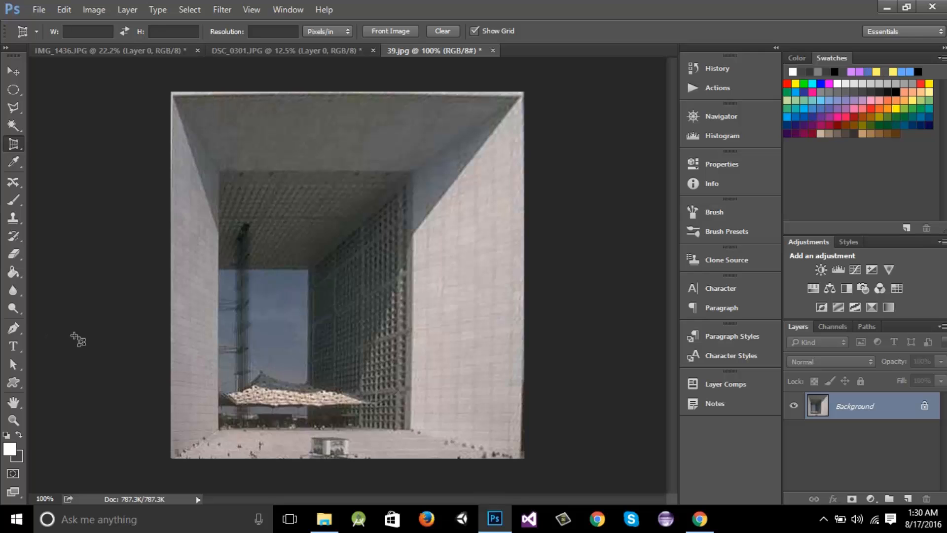
pyautogui.rightClick(18, 142)
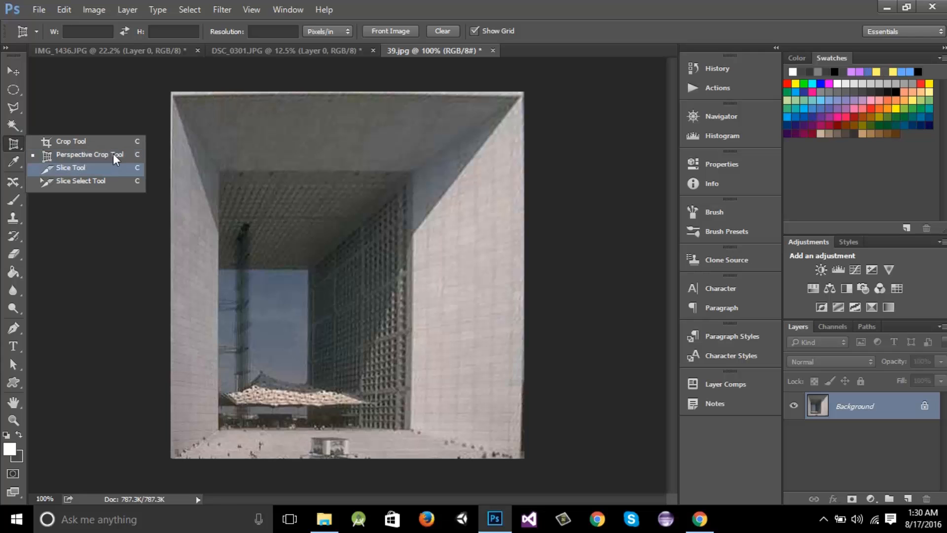
pyautogui.click(309, 48)
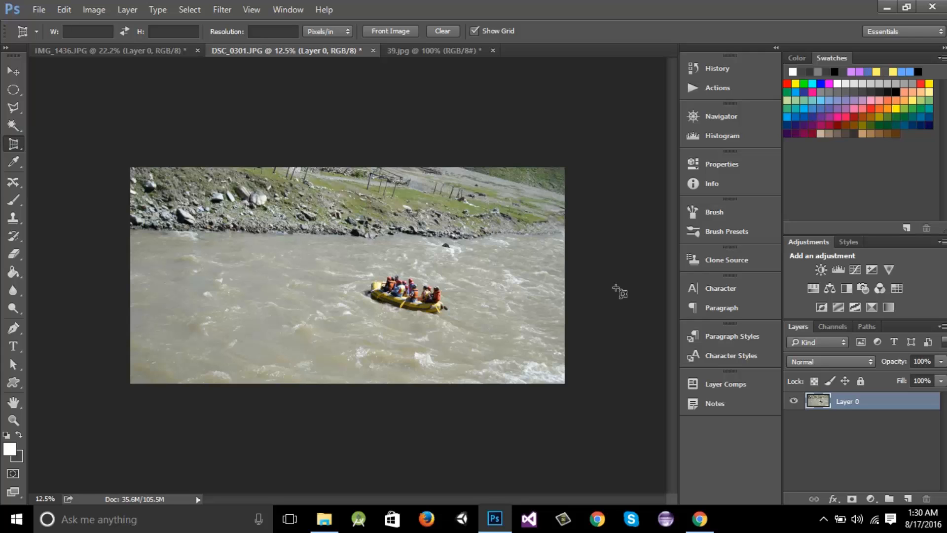
pyautogui.click(430, 55)
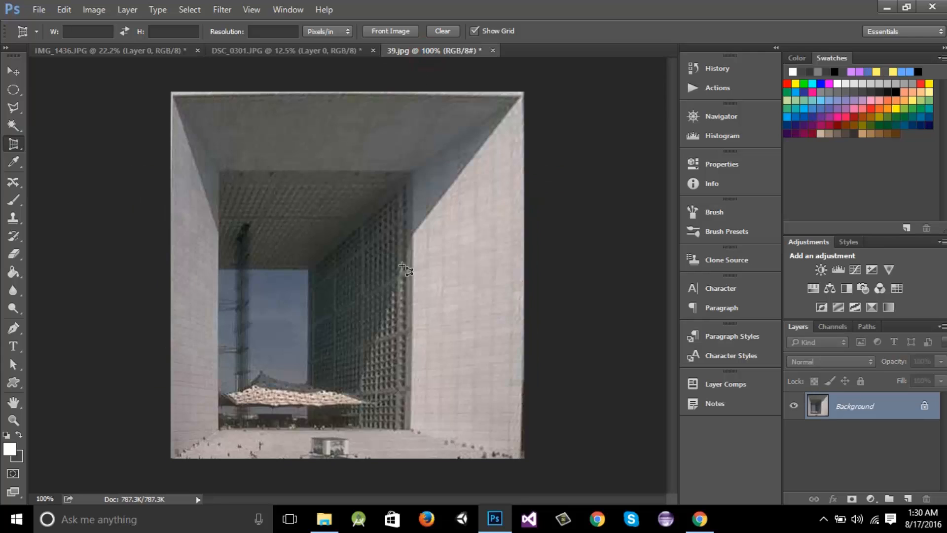
# Draw a white pushpin custom shape about 258 × 301 px over the centre of the arch photo
pyautogui.click(13, 383)
pyautogui.moveTo(301, 203); pyautogui.dragTo(446, 388)
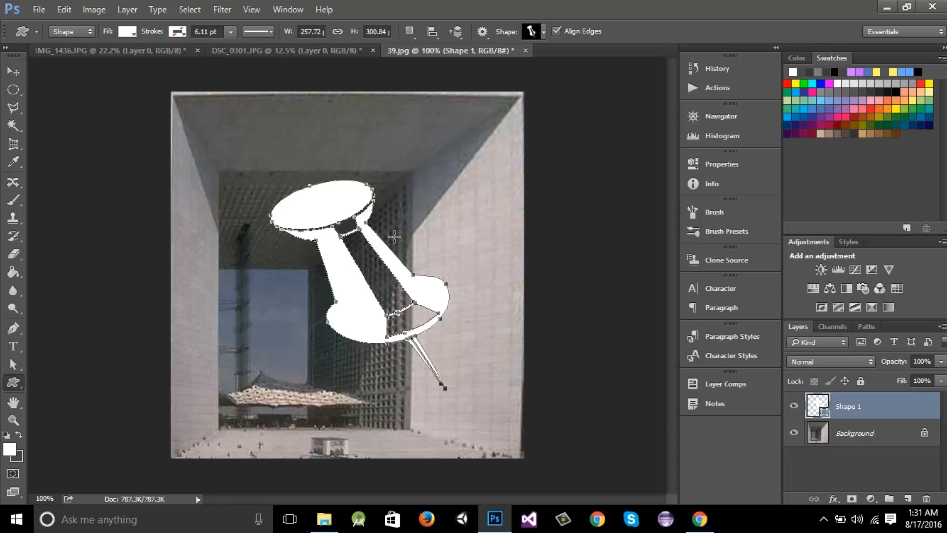
pyautogui.press('Return')
# Draw a five-sided polygon shape about 167 × 163 px and move it to the photo's lower-left area
pyautogui.click(13, 382)
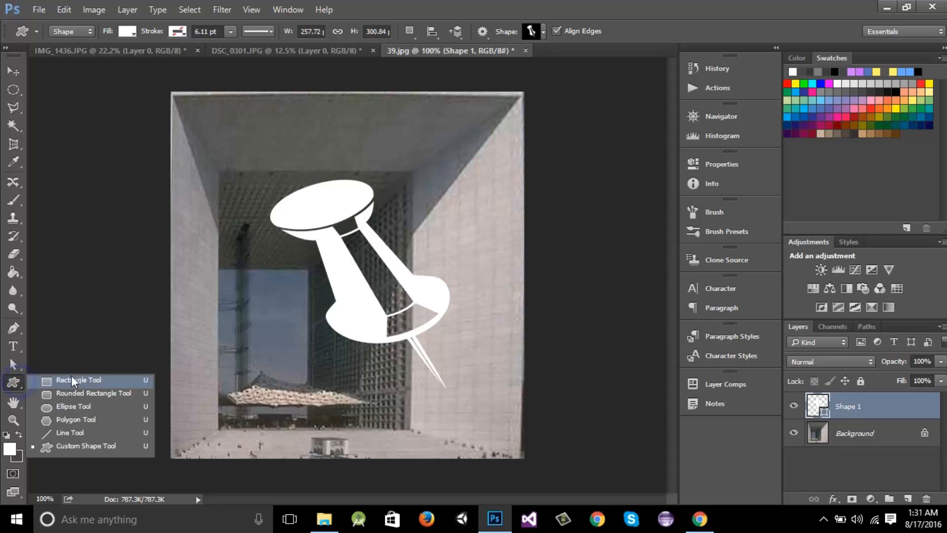
pyautogui.click(69, 420)
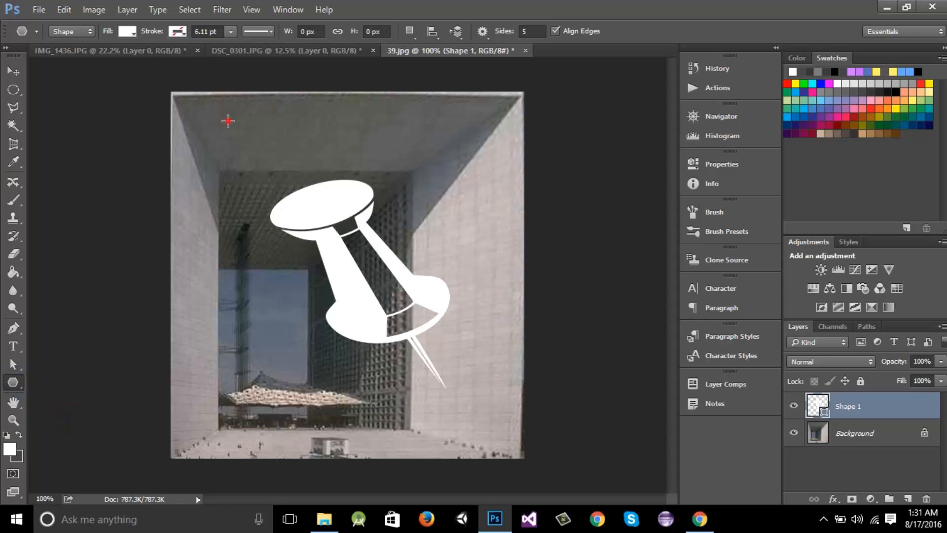
pyautogui.moveTo(225, 124); pyautogui.dragTo(289, 151)
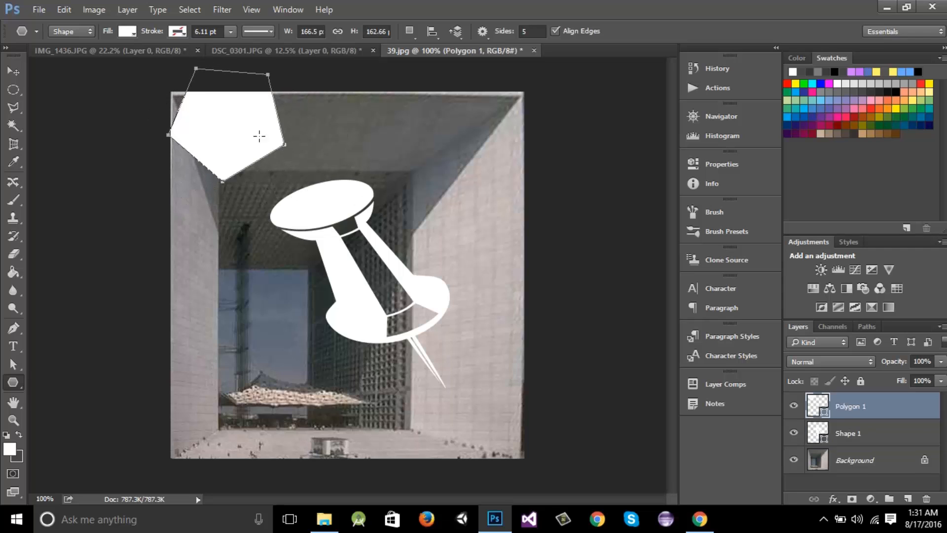
pyautogui.press('v')
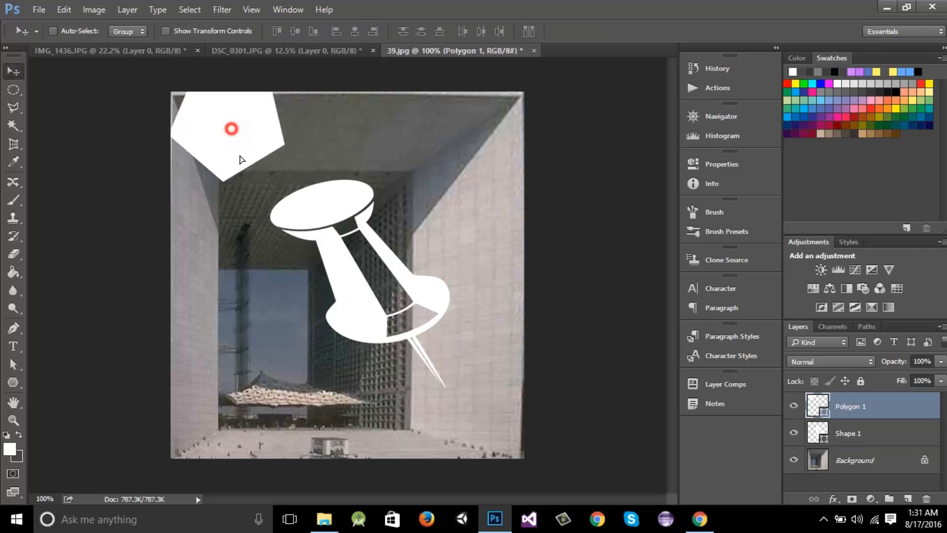
pyautogui.moveTo(230, 127); pyautogui.dragTo(266, 359)
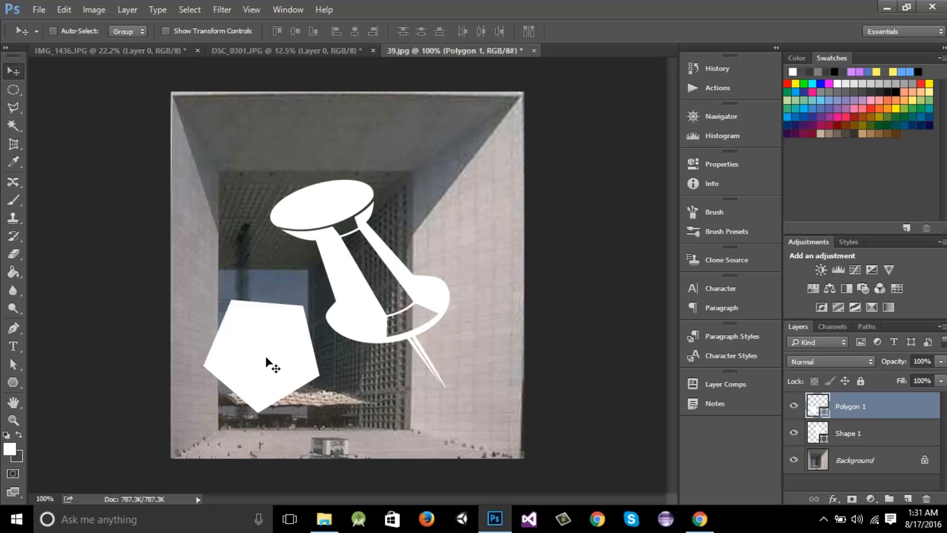
# Switch back to the Crop tool
pyautogui.click(14, 143)
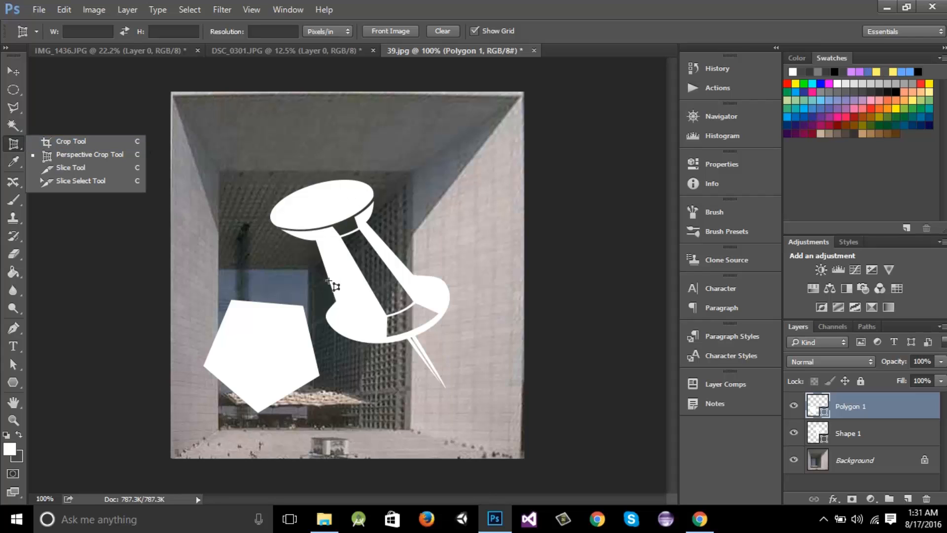
pyautogui.click(593, 11)
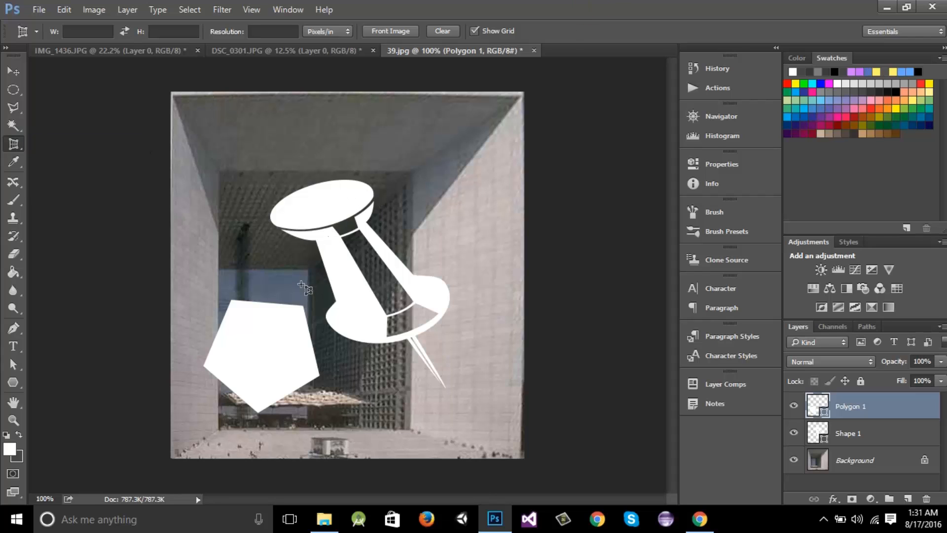